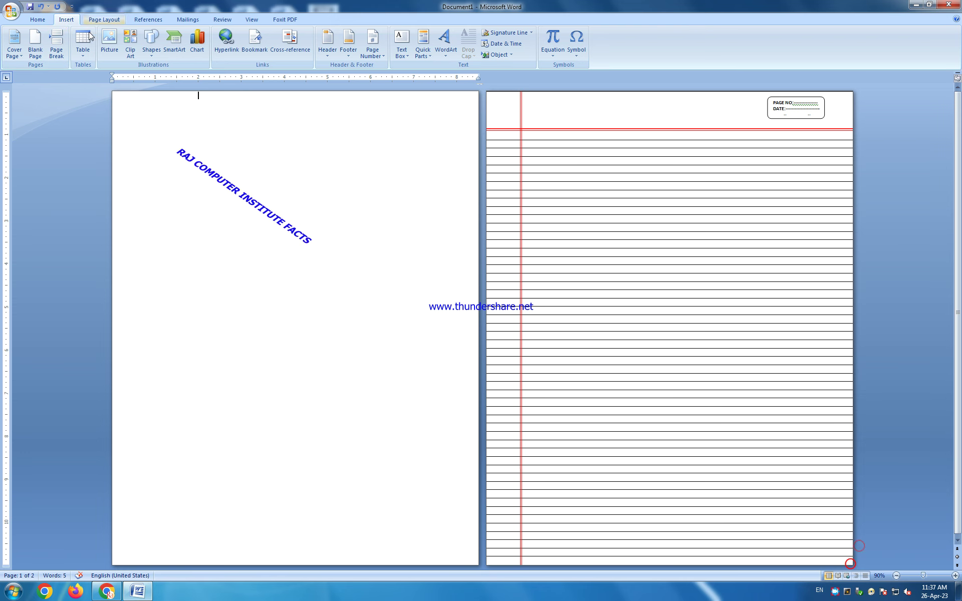
- Draw a straight horizontal line across the upper part of the first page
left_click(151, 55)
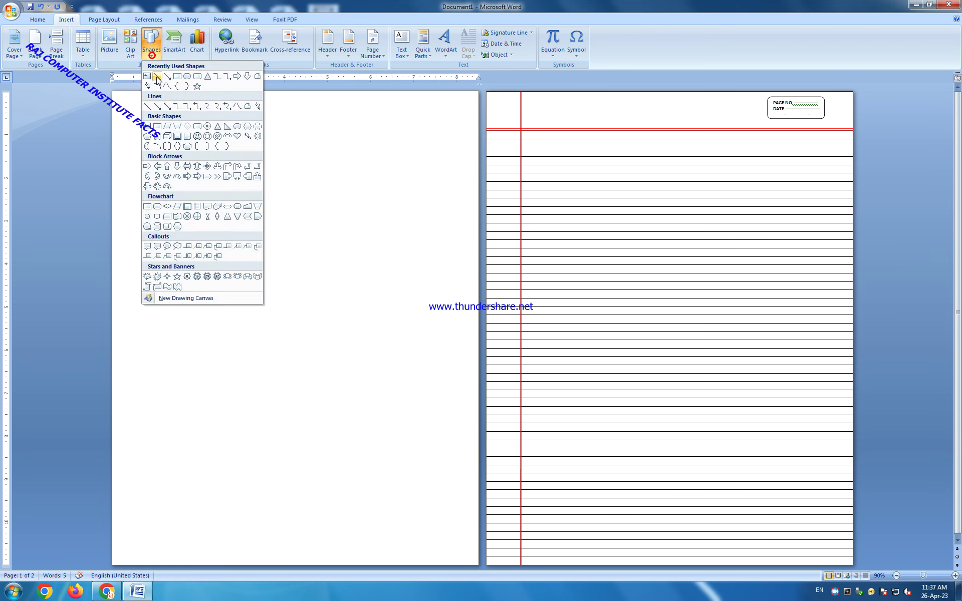
left_click(157, 76)
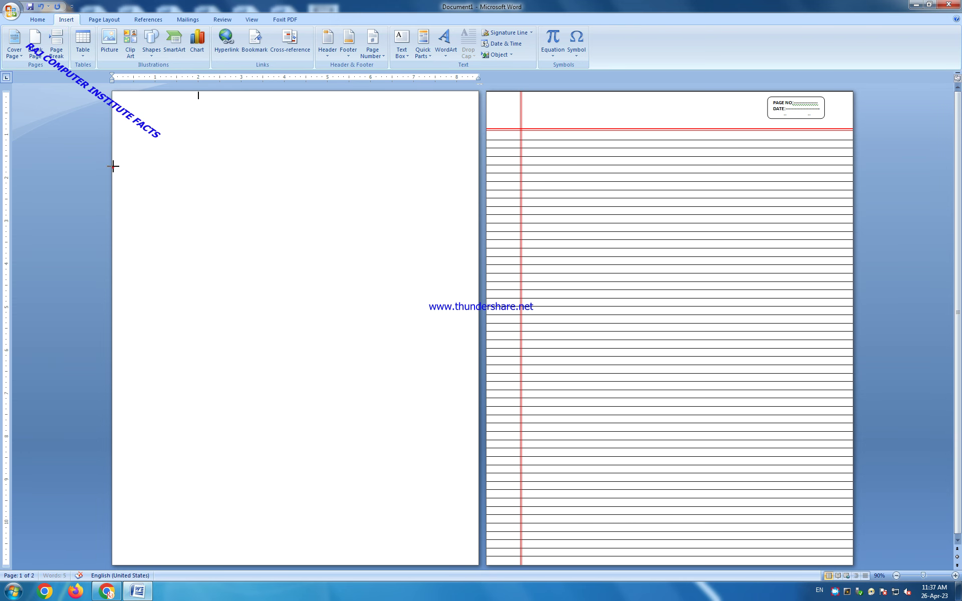
left_click_drag(113, 166, 538, 170)
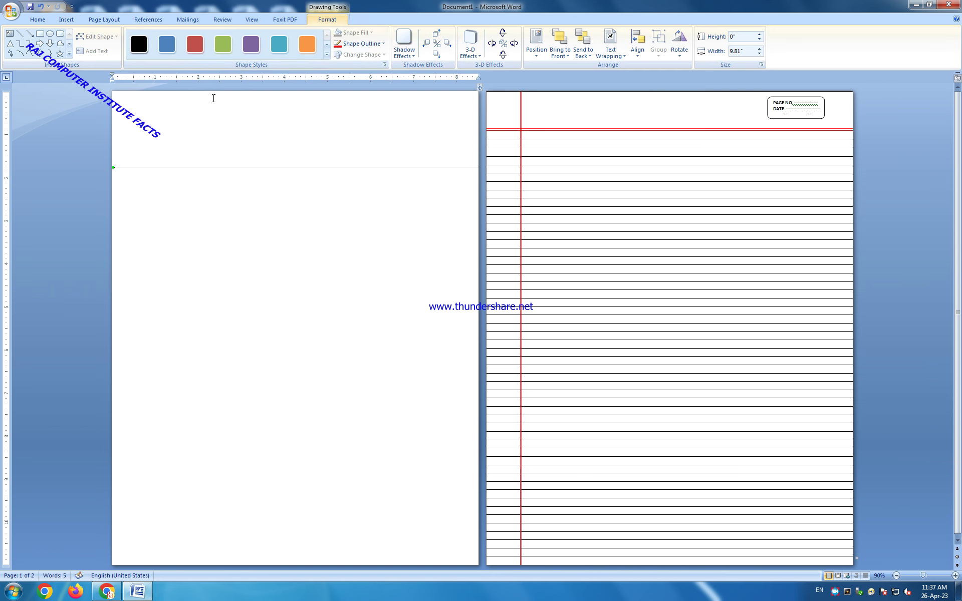
- Give the line a 2¼ pt outline weight and nudge it slightly lower
left_click(360, 43)
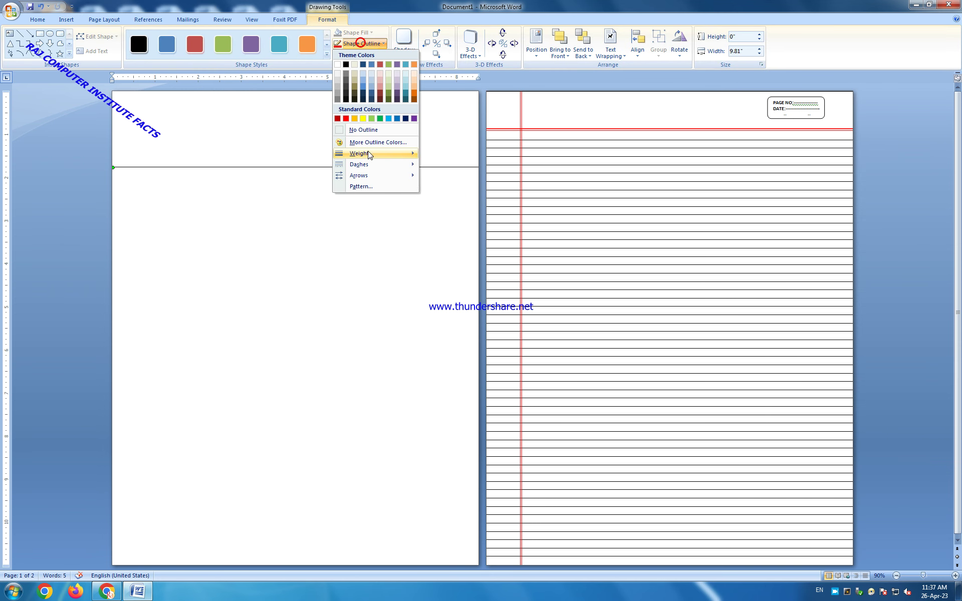
mouse_move(360, 153)
left_click(460, 210)
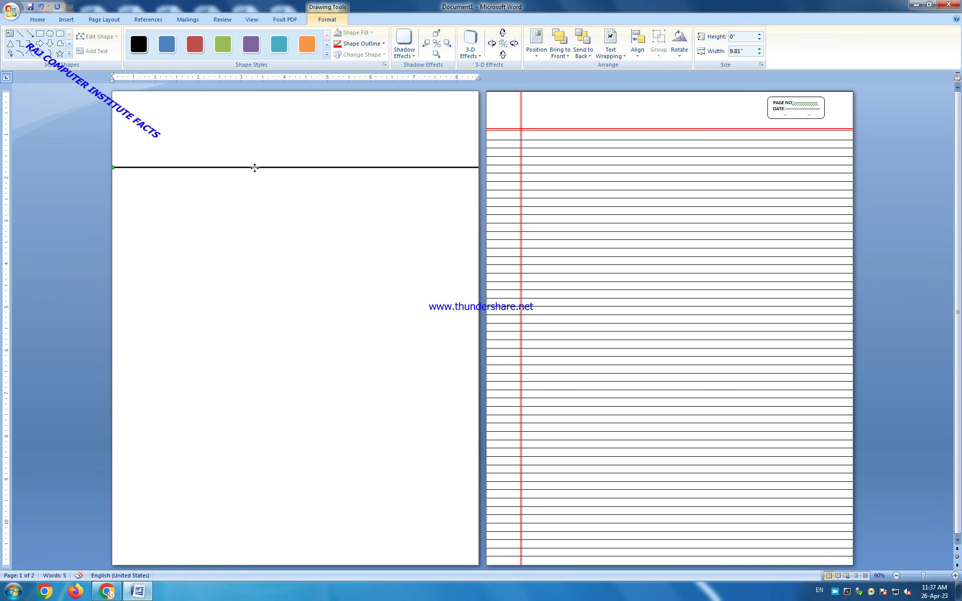
left_click_drag(254, 175, 254, 176)
left_click(265, 135)
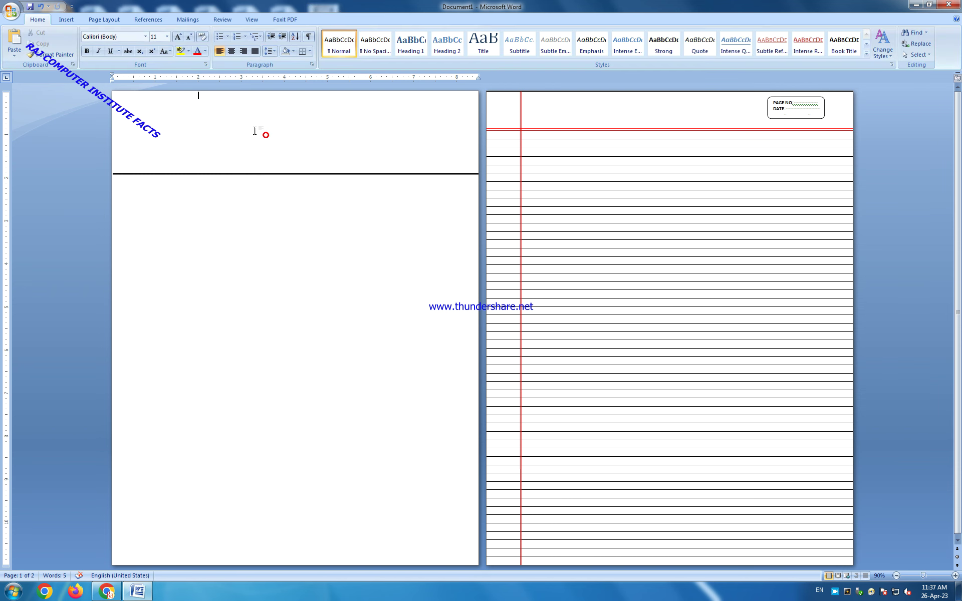
left_click(101, 19)
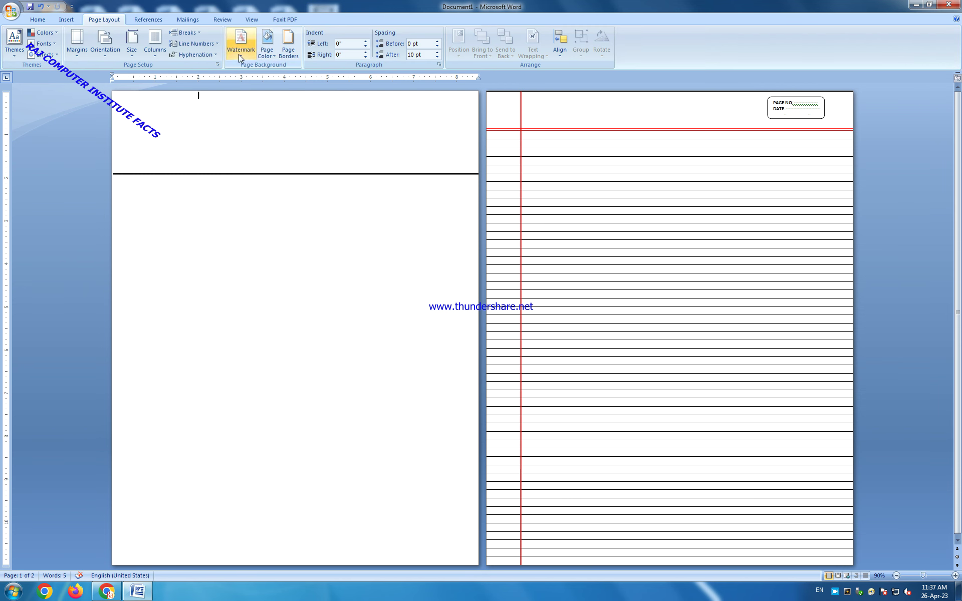
- Insert rainbow-style WordArt reading 'RAJ COMPUTER INSTITUTE'
left_click(63, 20)
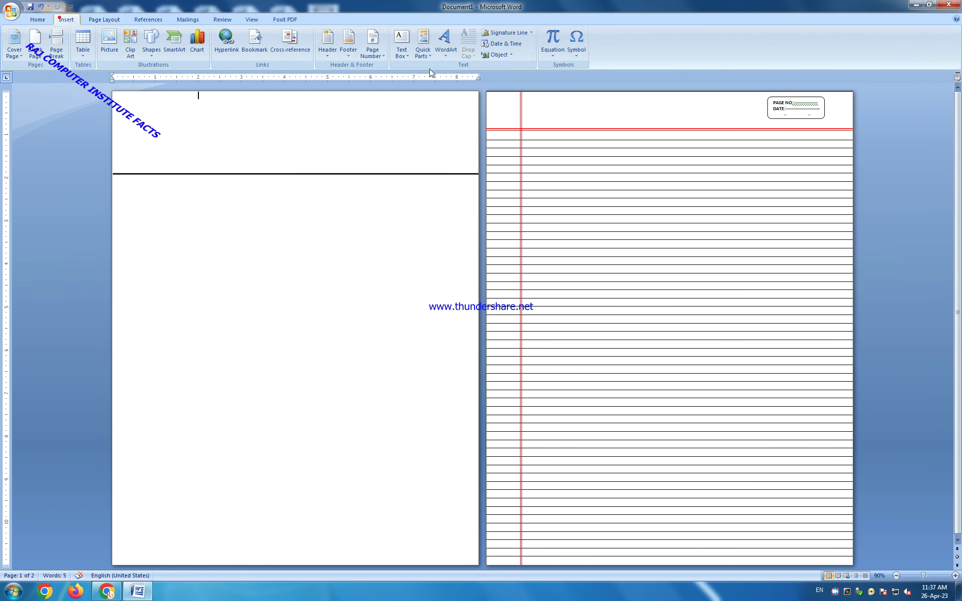
left_click(445, 44)
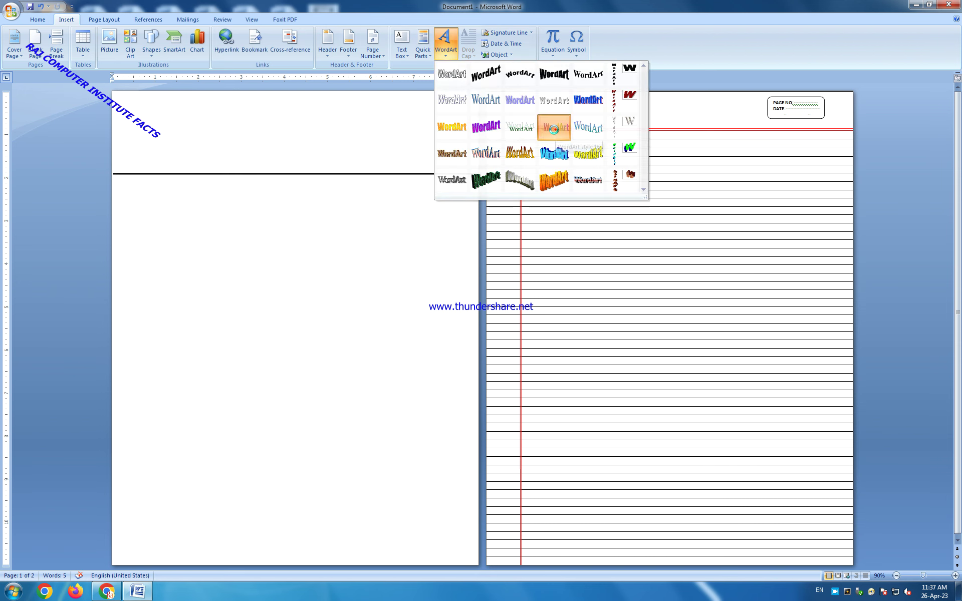
left_click(555, 129)
type("RAJ C")
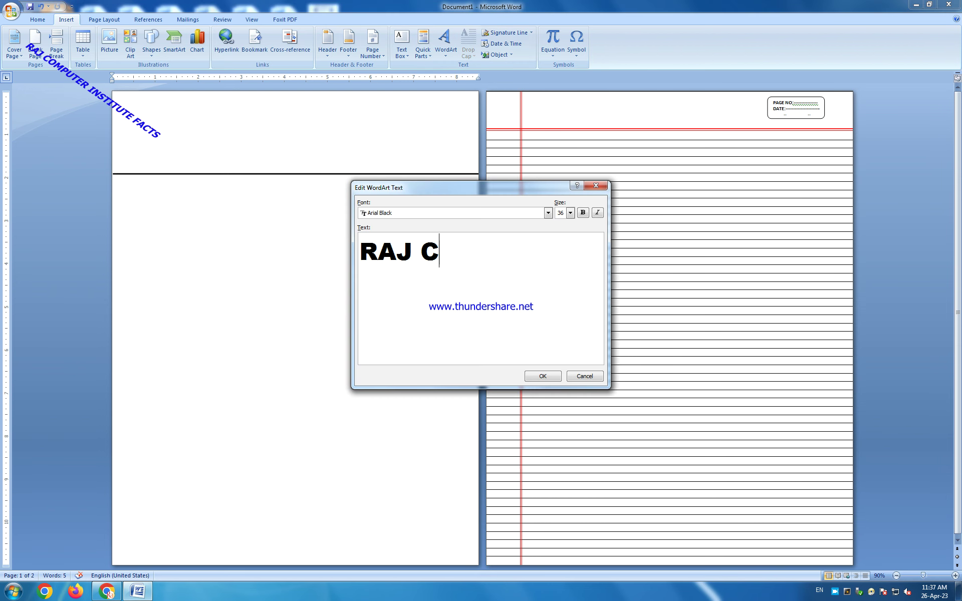
type("OMPUTER ")
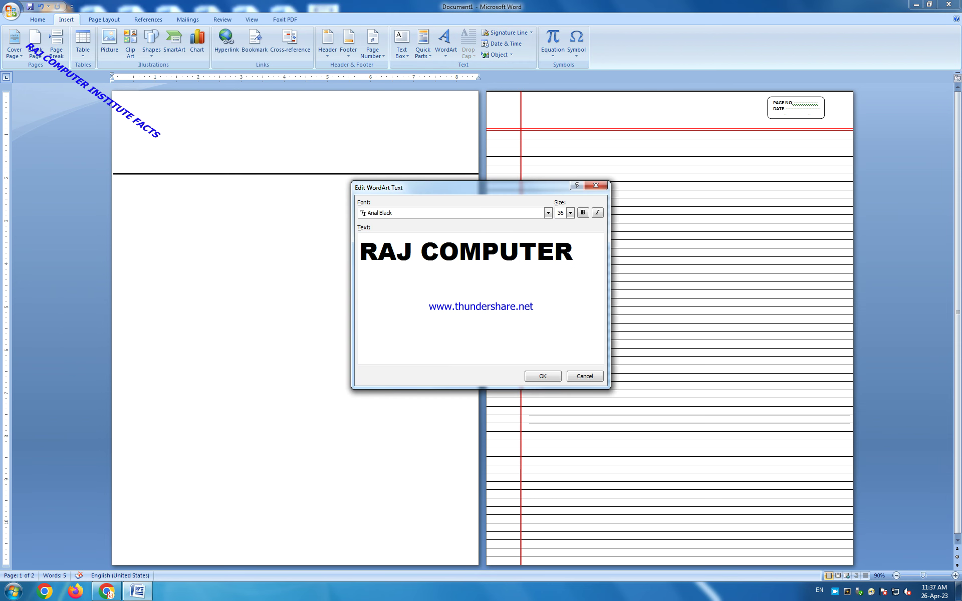
type("INSTITUTE")
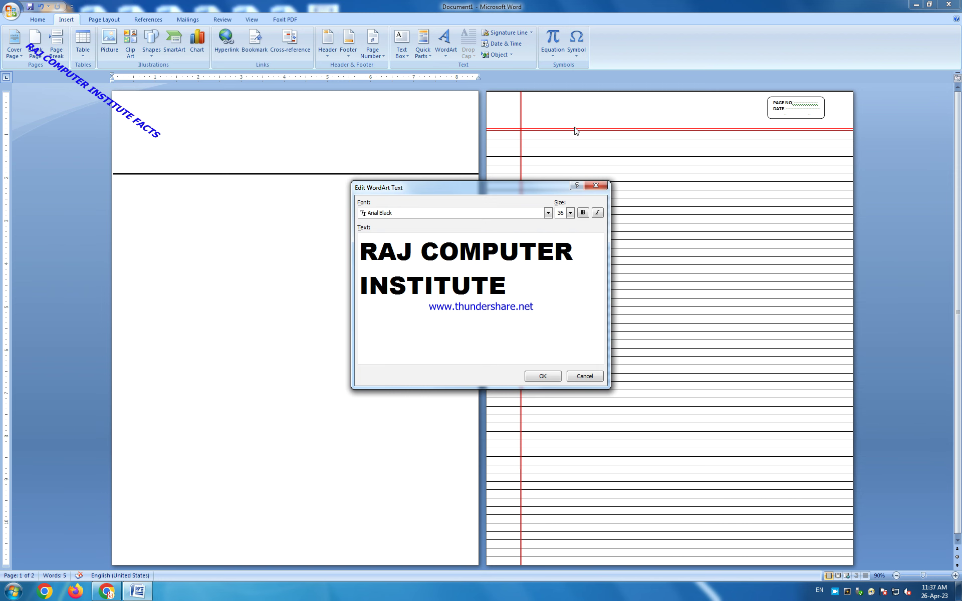
left_click(554, 380)
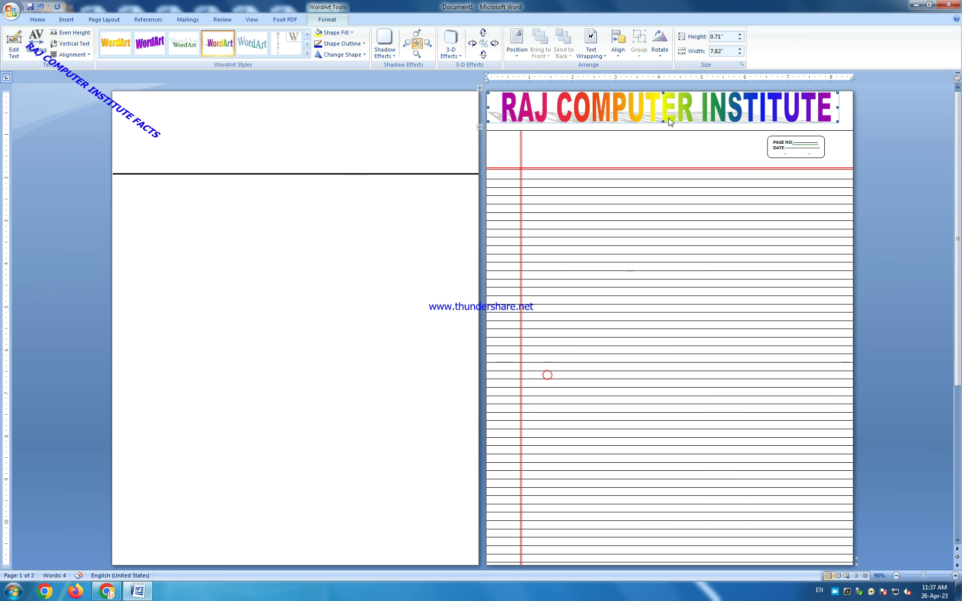
- Turn off the WordArt title's shadow and set its text wrapping to Tight
left_click(422, 43)
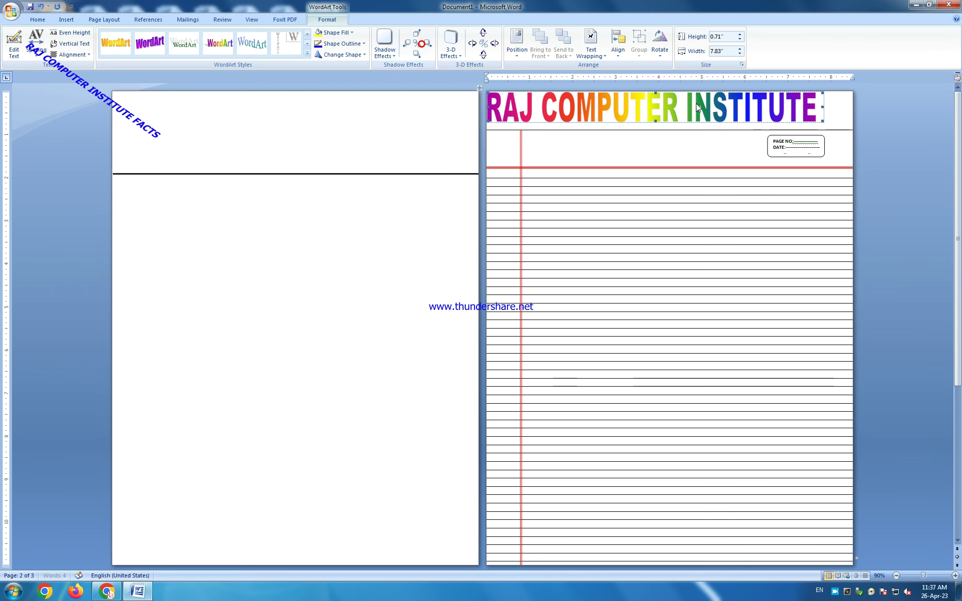
left_click(591, 46)
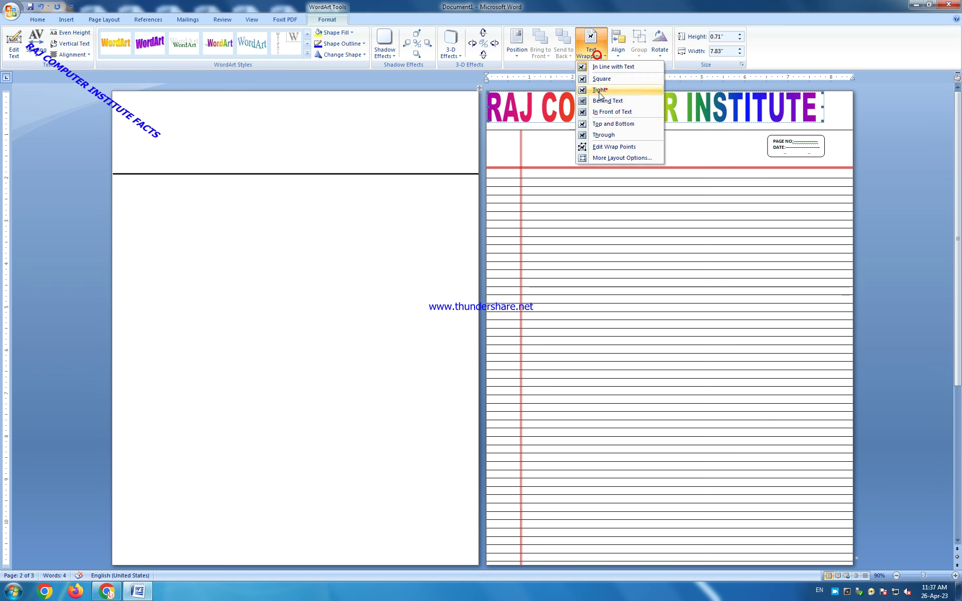
left_click(606, 88)
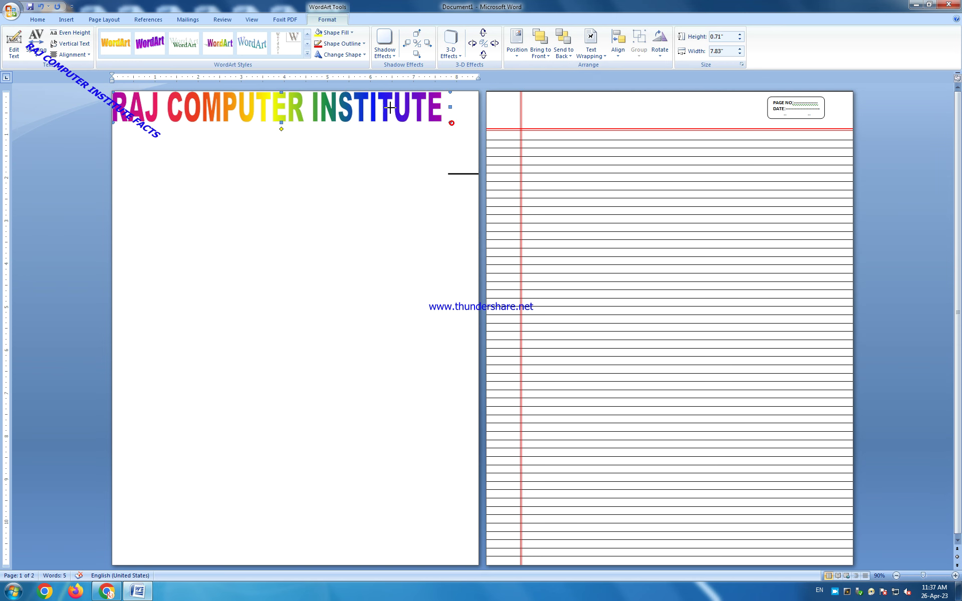
- Resize and centre the title atop page one, then Ctrl-drag a copy beneath it
left_click_drag(384, 102, 384, 103)
left_click_drag(277, 97, 310, 123)
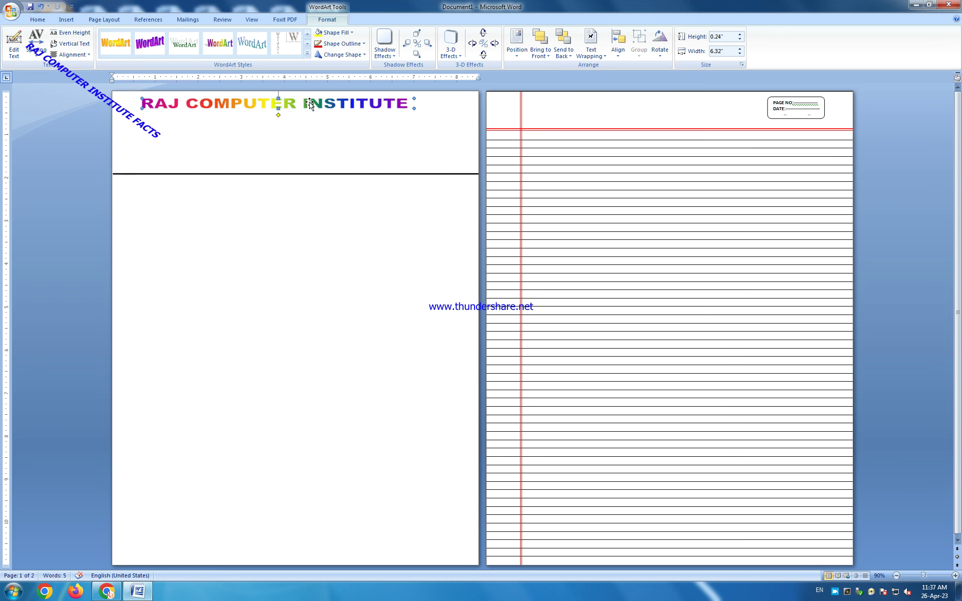
left_click_drag(309, 102, 326, 102)
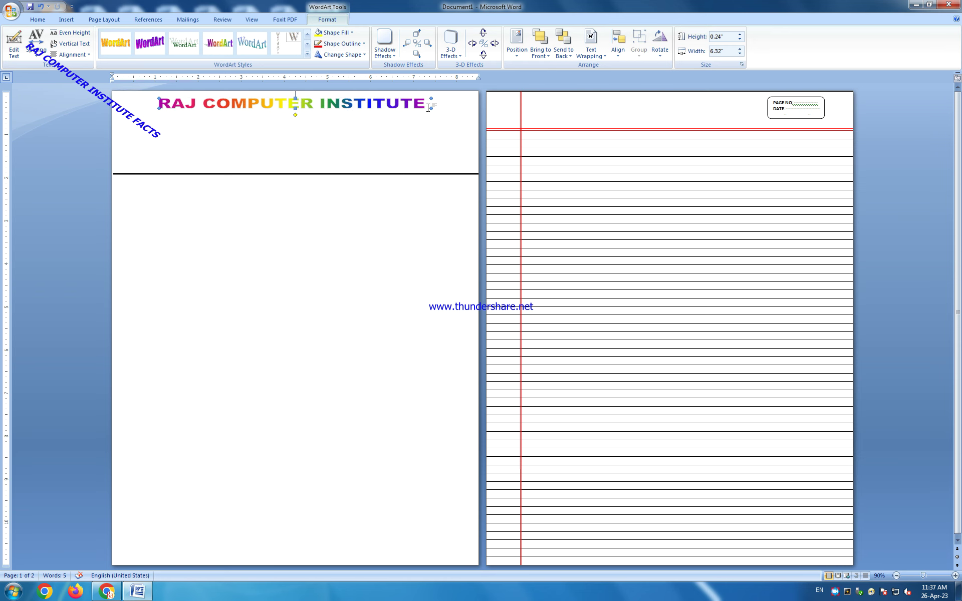
left_click_drag(431, 107, 442, 111)
left_click_drag(370, 107, 368, 126, "ctrl")
- Change the copied WordArt's text to 'SANJAY NAGAR BAREILLY'
right_click(368, 126)
left_click(400, 164)
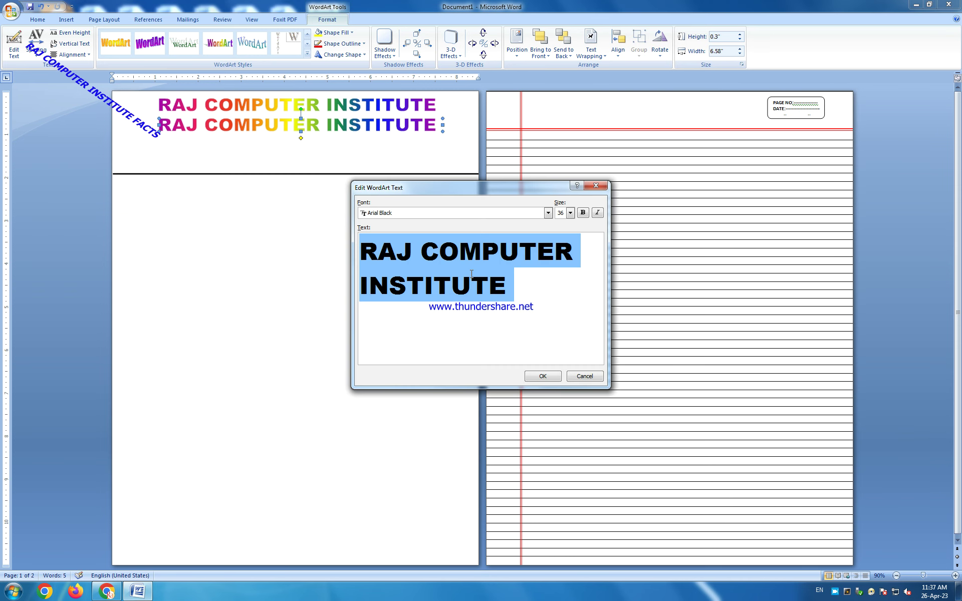
type("DUR")
key("BackSpace")
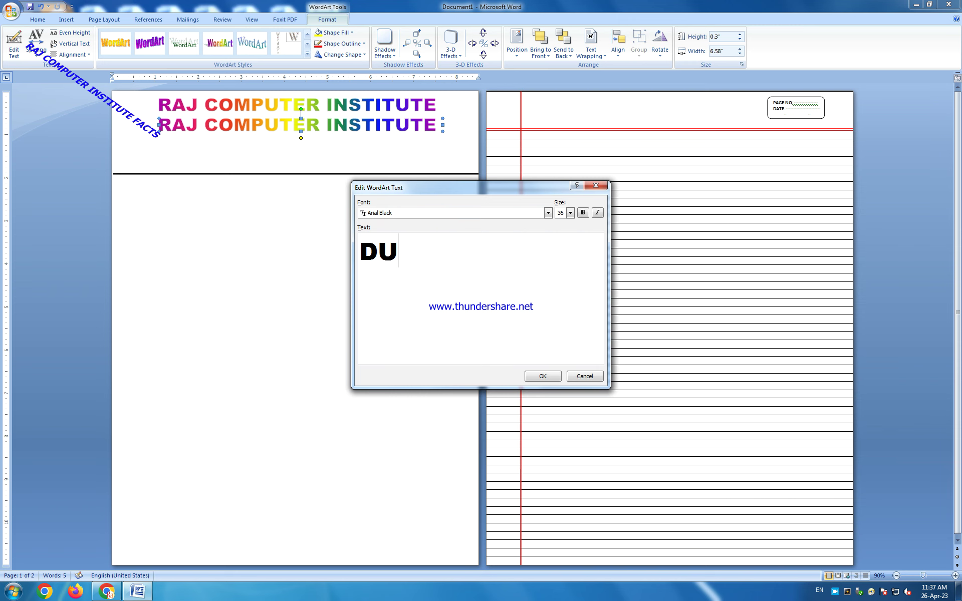
key("BackSpace")
key("BackSpace")
type("SANJAY")
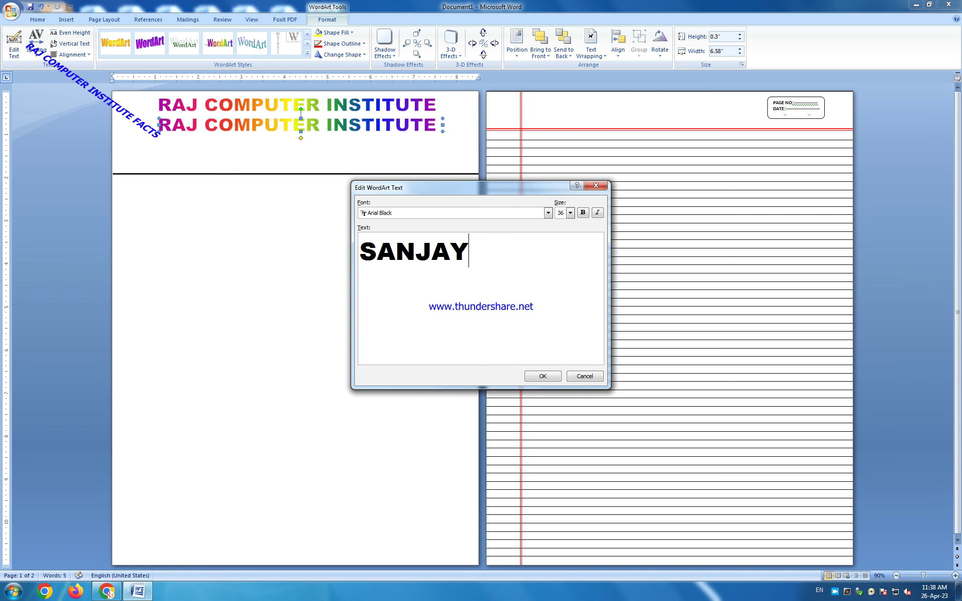
type(" NAGAR BAREILLY")
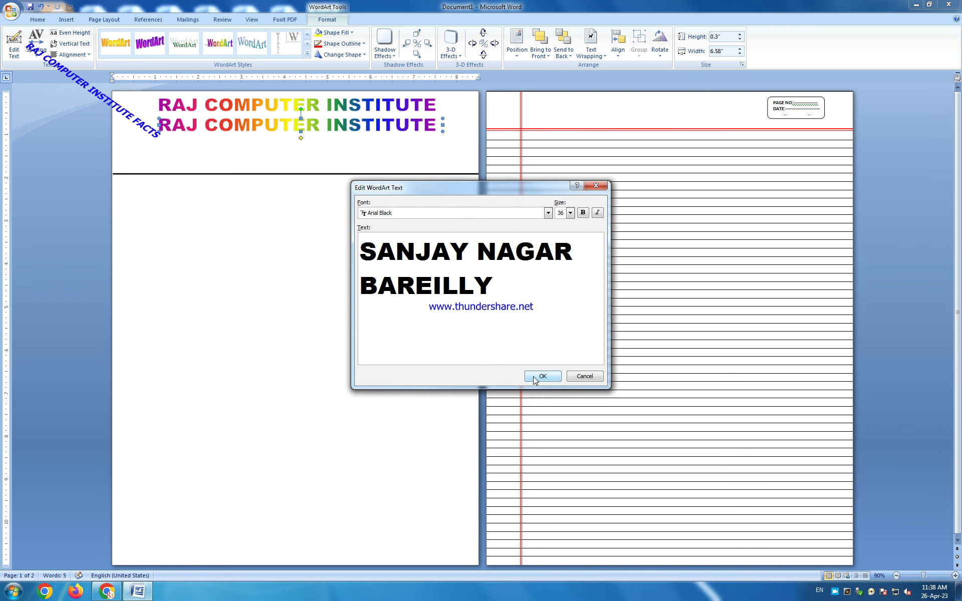
left_click(534, 378)
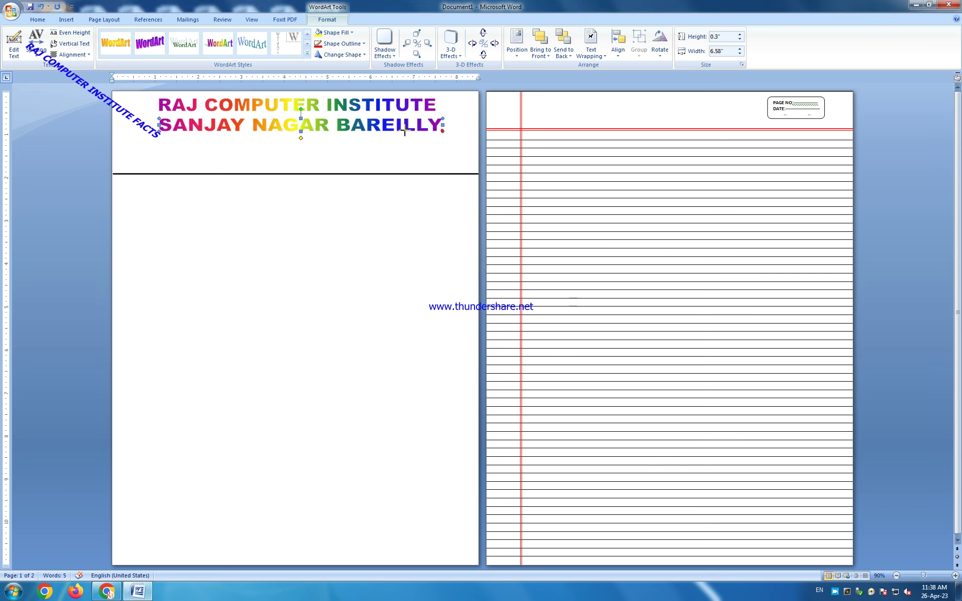
- Shrink the SANJAY NAGAR BAREILLY WordArt to 0.16" × 5.37" and centre it under the title
mouse_move(443, 131)
left_mouse_down()
mouse_move(377, 123)
mouse_move(400, 130)
left_mouse_up()
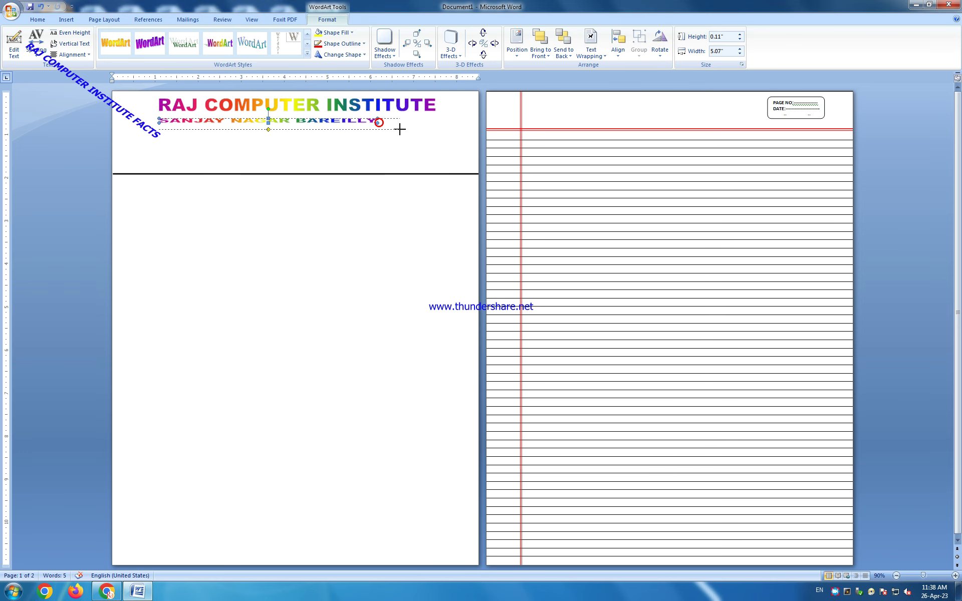
left_click_drag(367, 121, 381, 121)
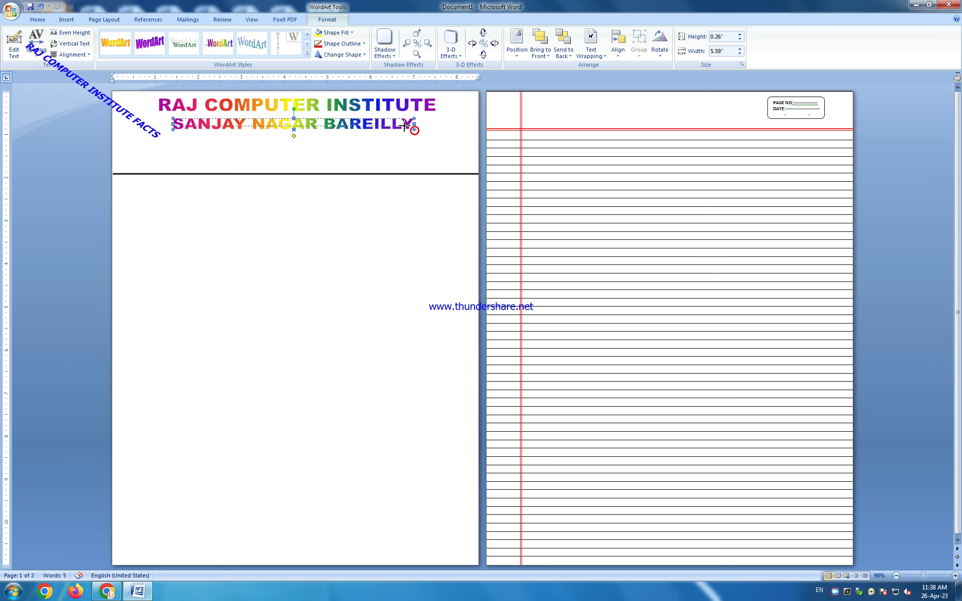
left_click_drag(404, 126, 404, 125)
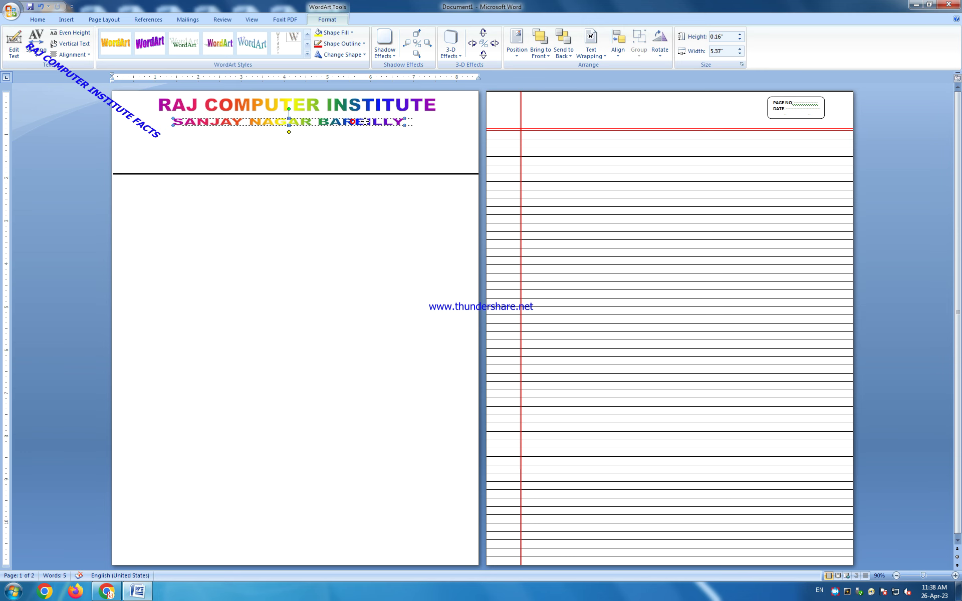
key("Right")
key("Right")
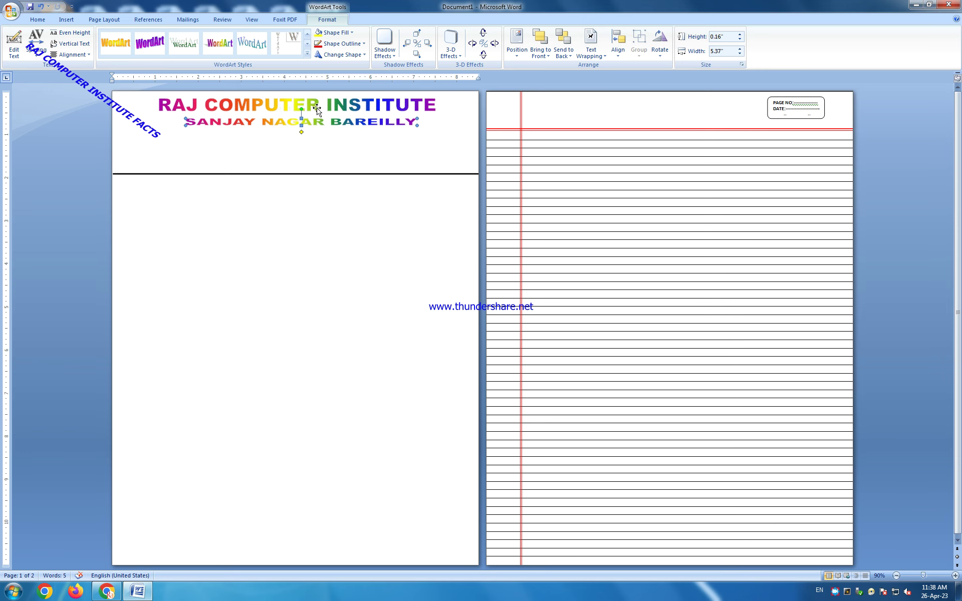
left_click(312, 107)
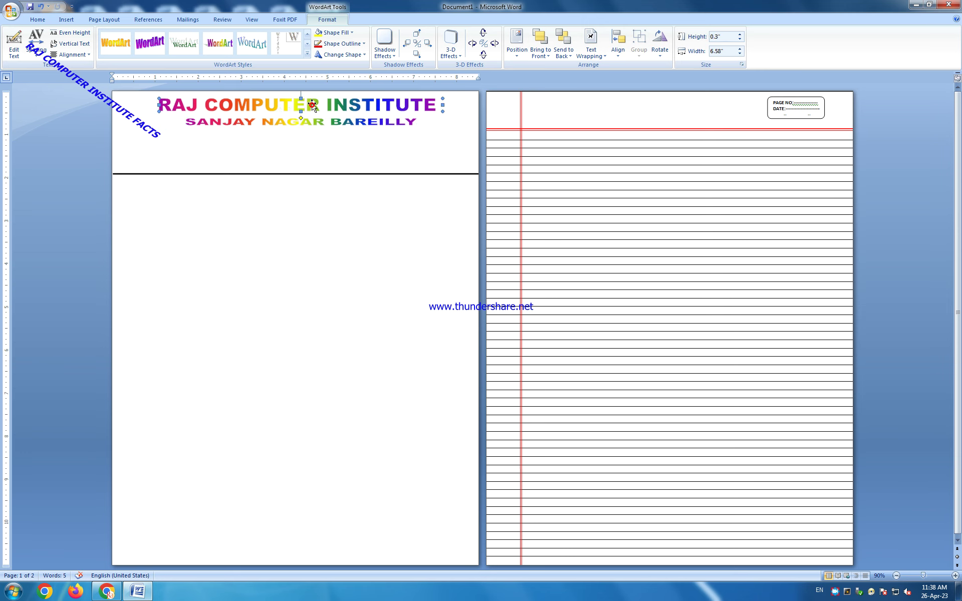
- Replace the title's rainbow fill with solid red
left_click(345, 44)
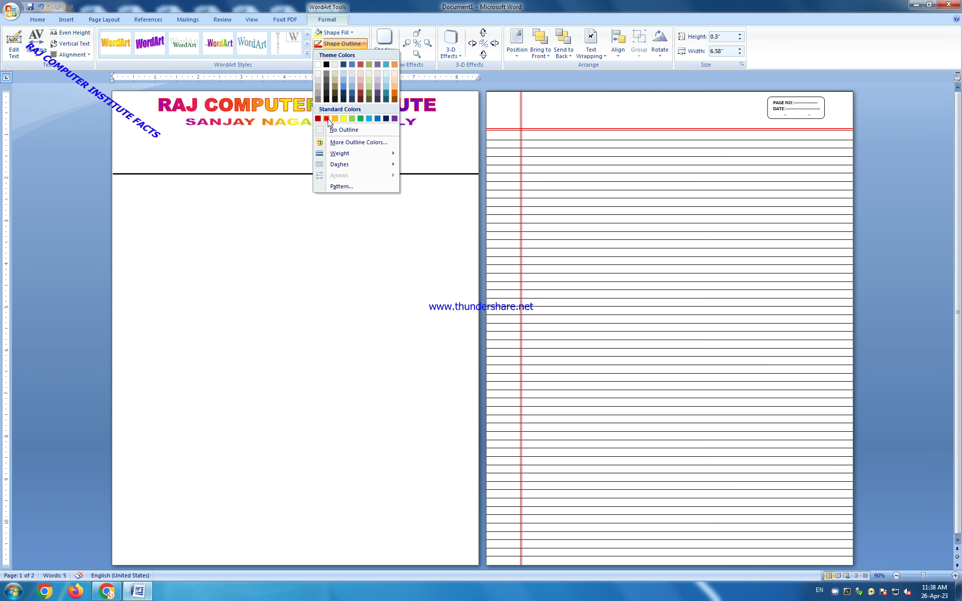
left_click(429, 136)
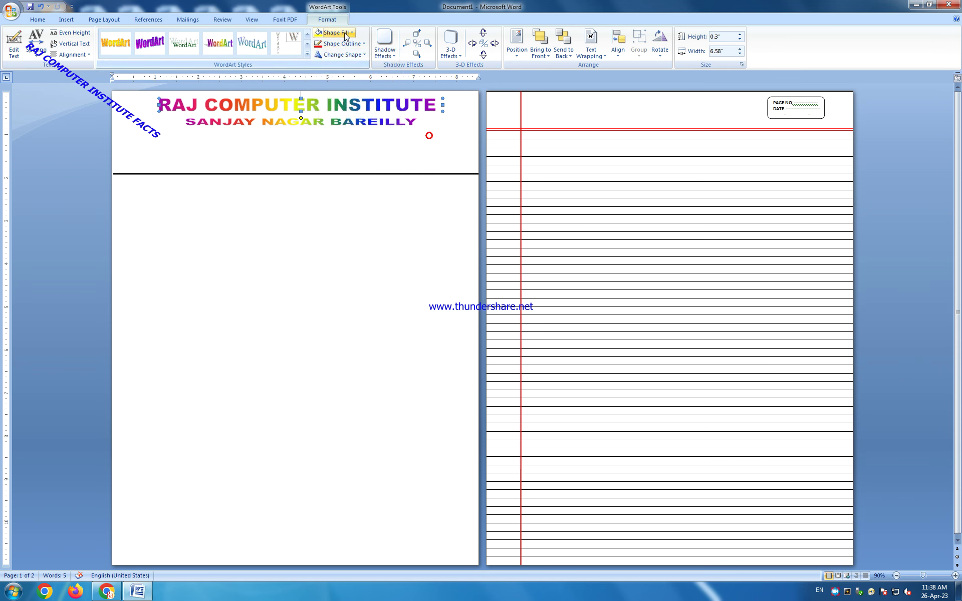
left_click(345, 33)
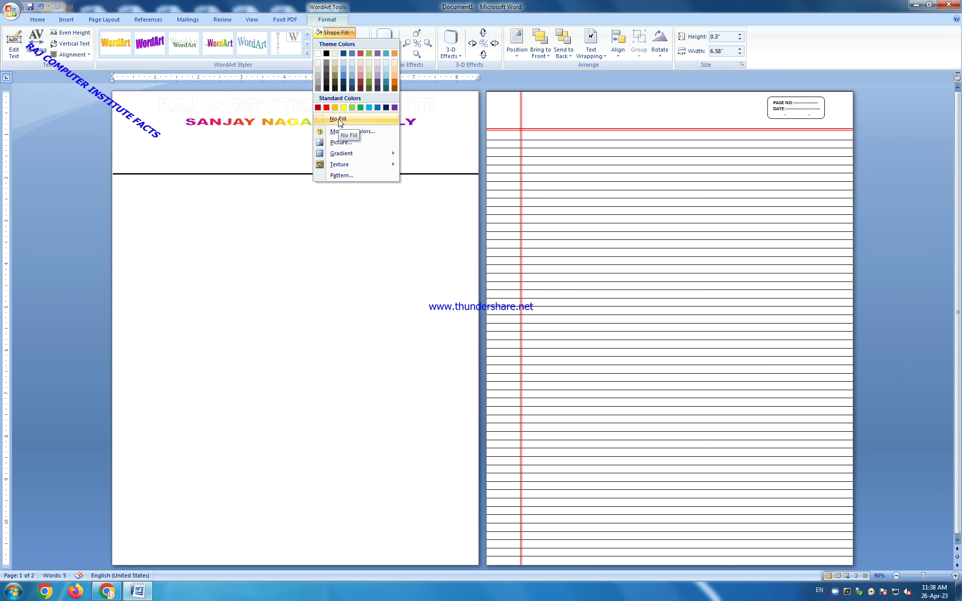
left_click(340, 122)
left_click(343, 33)
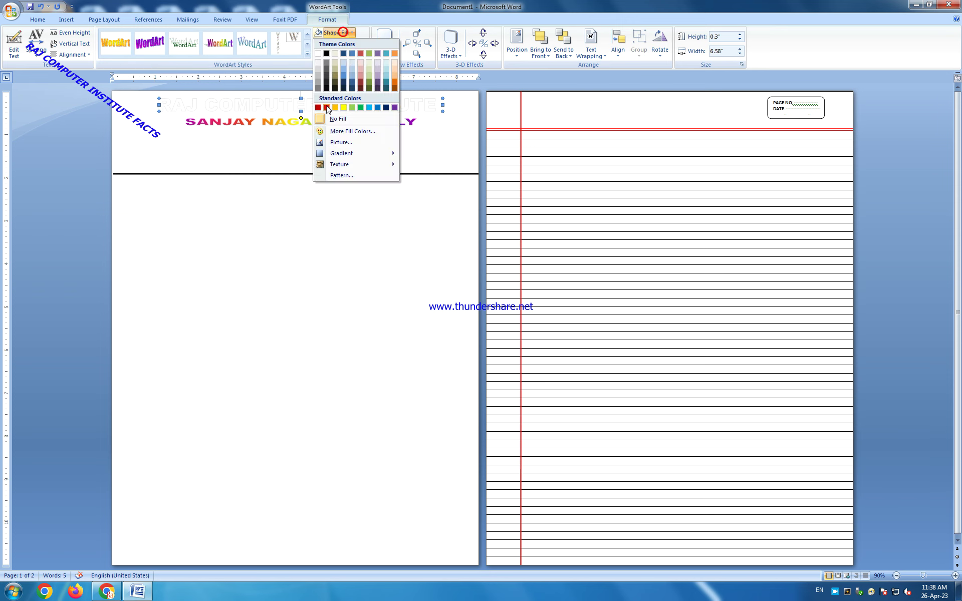
left_click(327, 107)
- Replace the SANJAY NAGAR BAREILLY line's rainbow fill with solid black
left_click(306, 120)
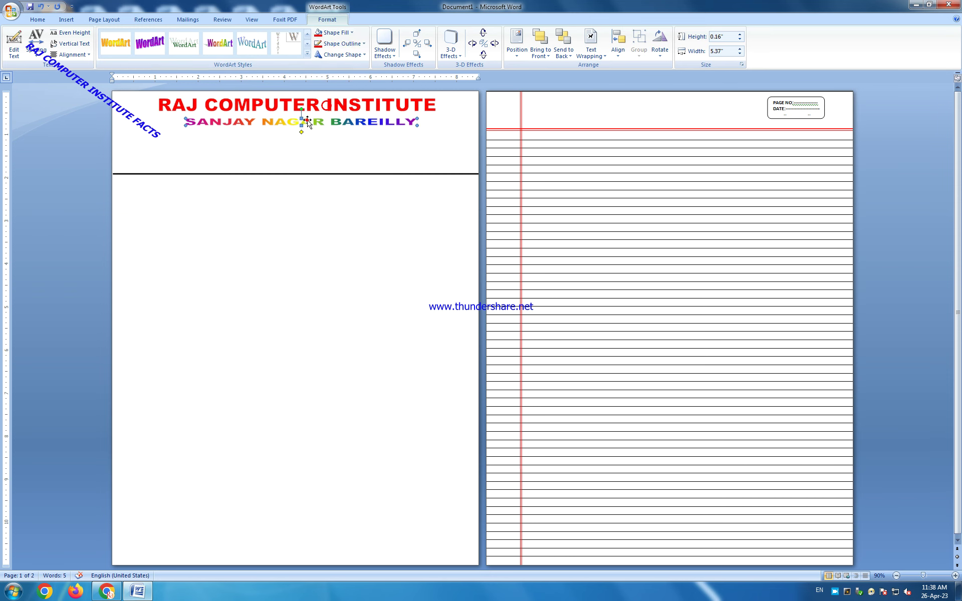
left_click(335, 33)
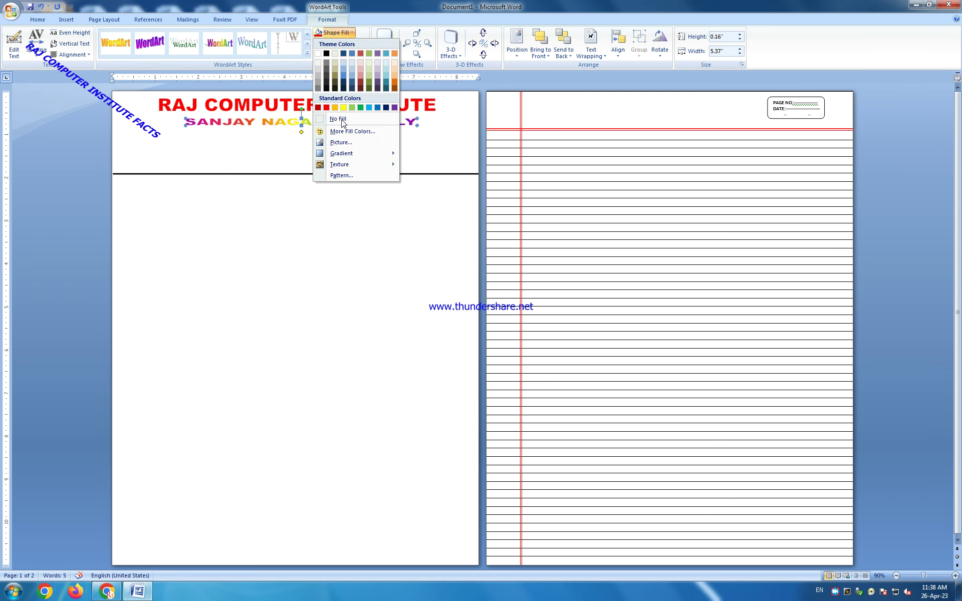
left_click(341, 119)
left_click(335, 32)
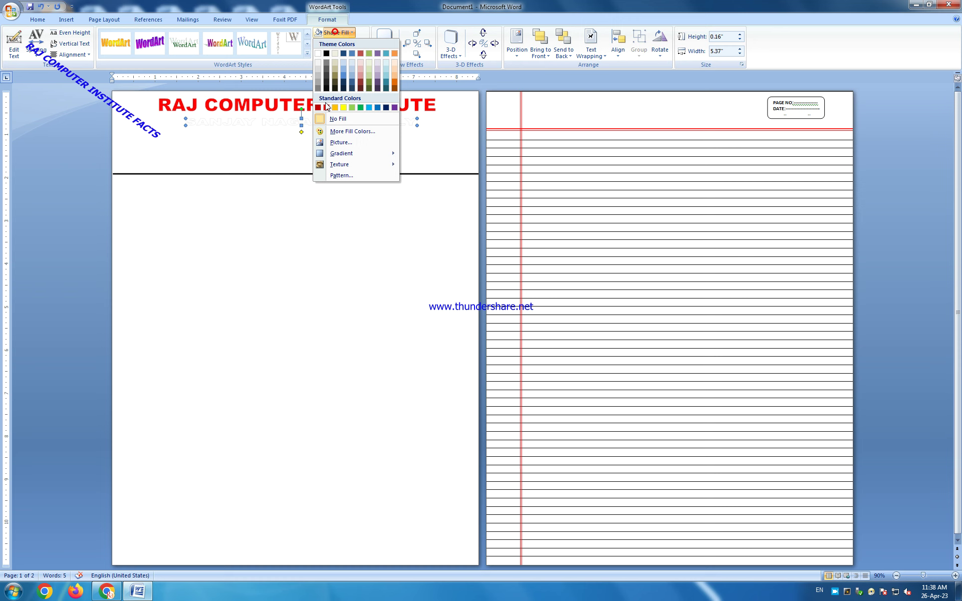
left_click(326, 53)
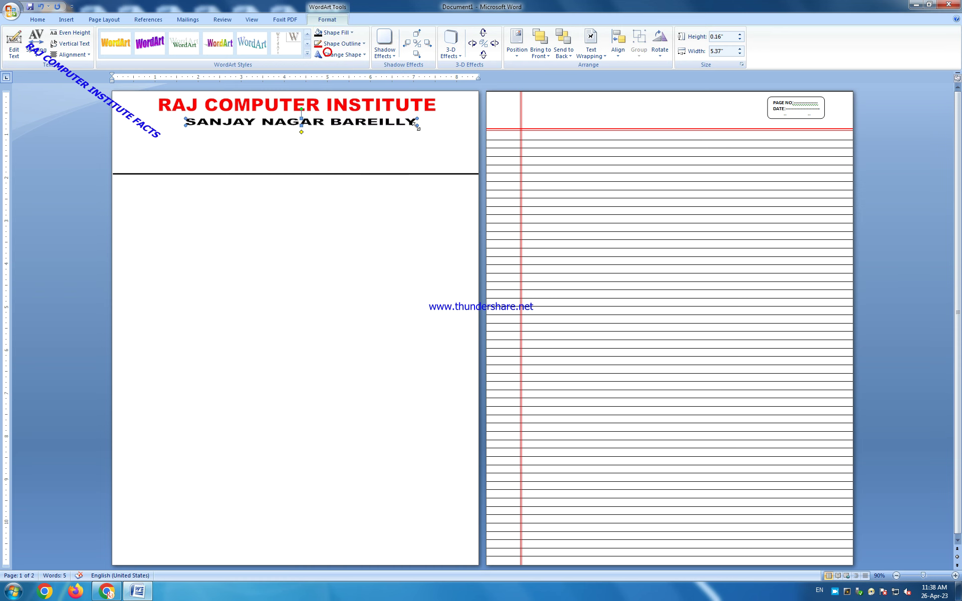
- Resize the address line and nudge both WordArts into neat spacing
left_click_drag(416, 125, 401, 126)
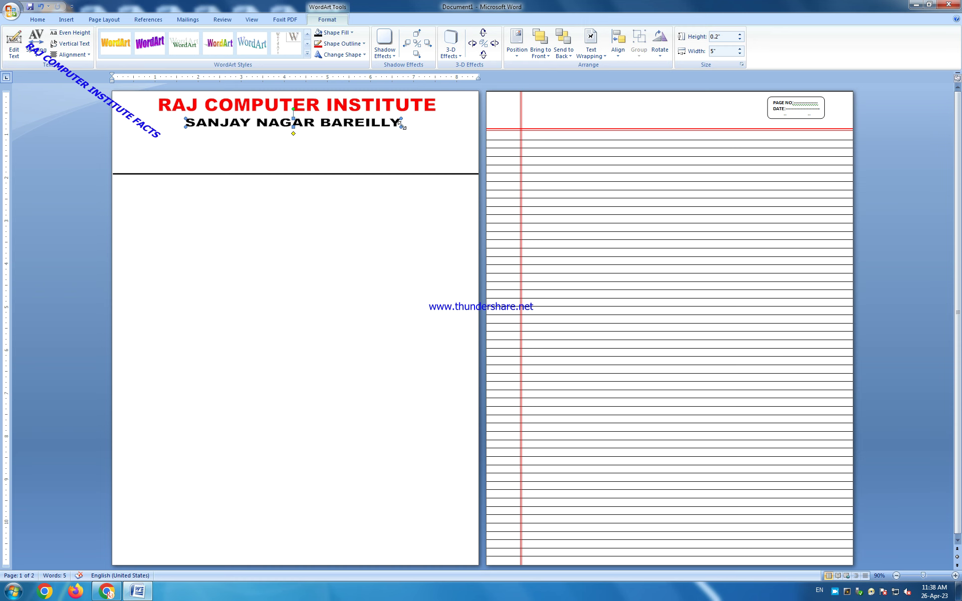
left_click(343, 150)
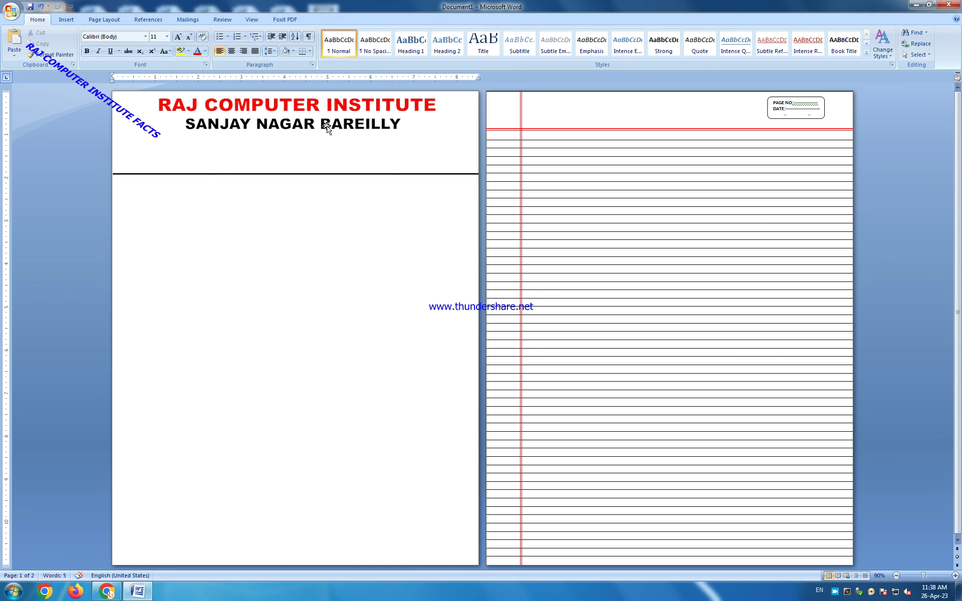
left_click_drag(326, 126, 332, 119)
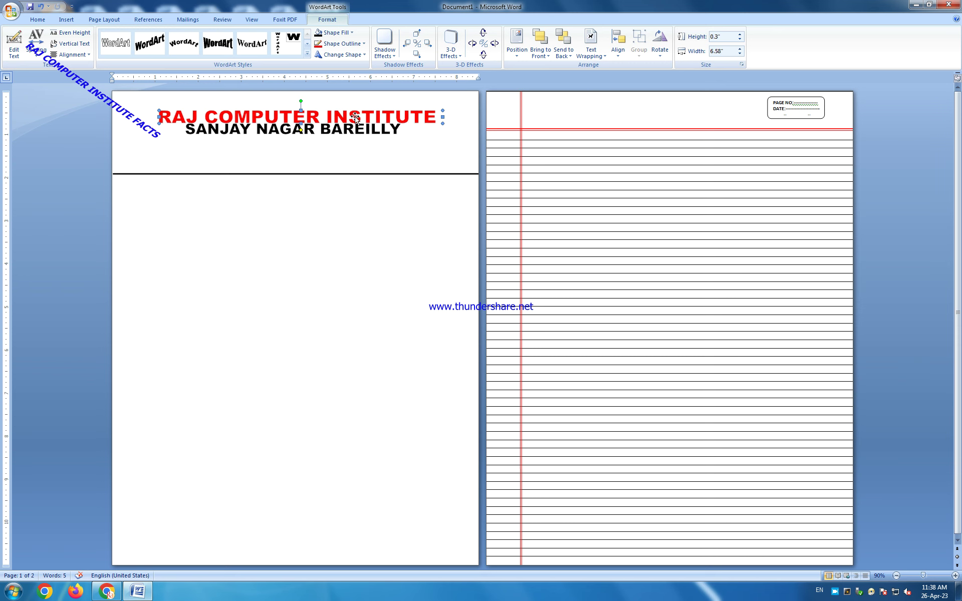
key("ctrl+Up")
key("ctrl+Up")
key("ctrl+Up")
key("ctrl+Up")
key("ctrl+Up")
key("ctrl+Up")
left_click(305, 149)
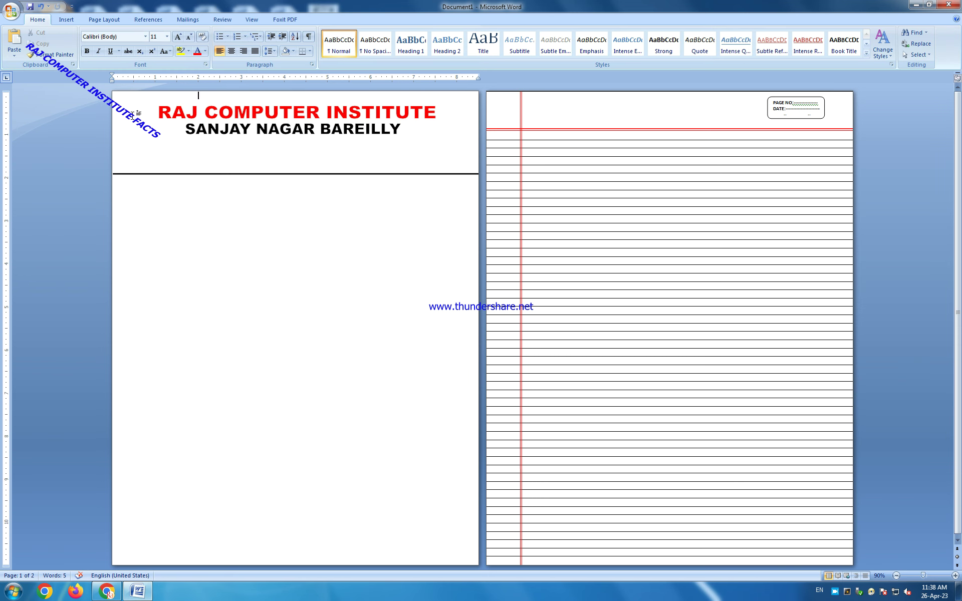
- Start a picture insert and search Downloads, Documents, Pictures, the CD drive and drive D for the logo
left_click(99, 20)
left_click(66, 14)
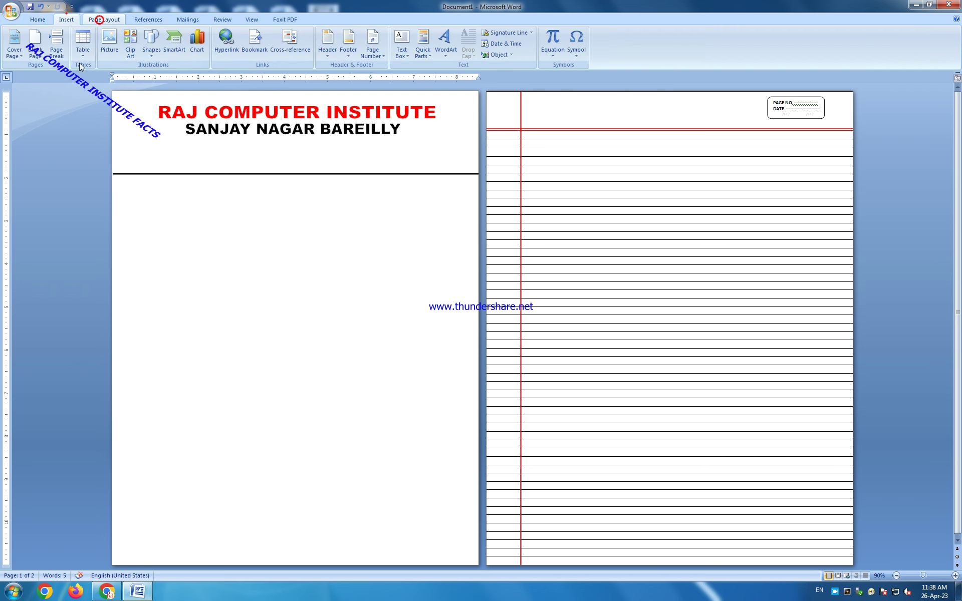
left_click(108, 40)
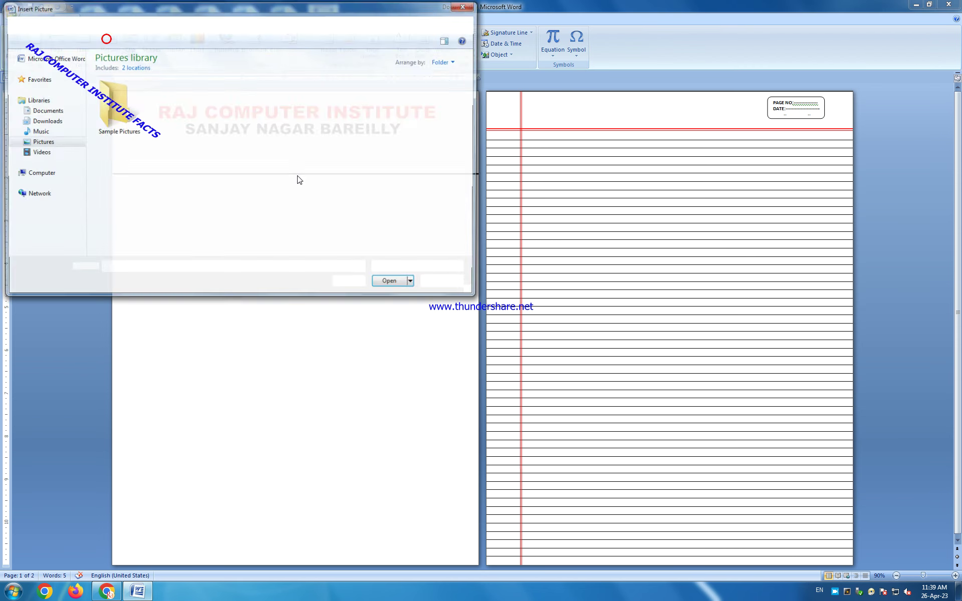
left_click(48, 121)
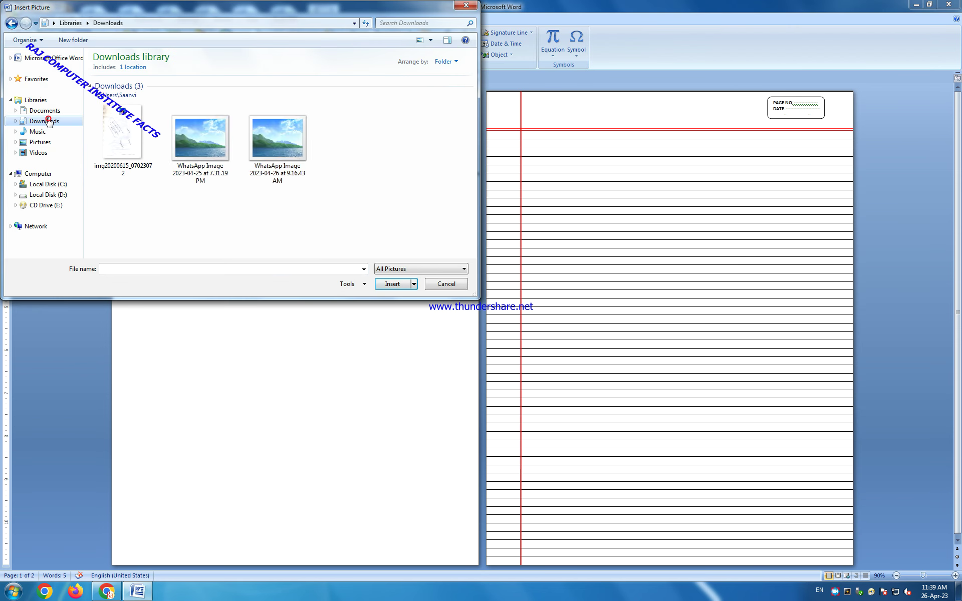
left_click(48, 110)
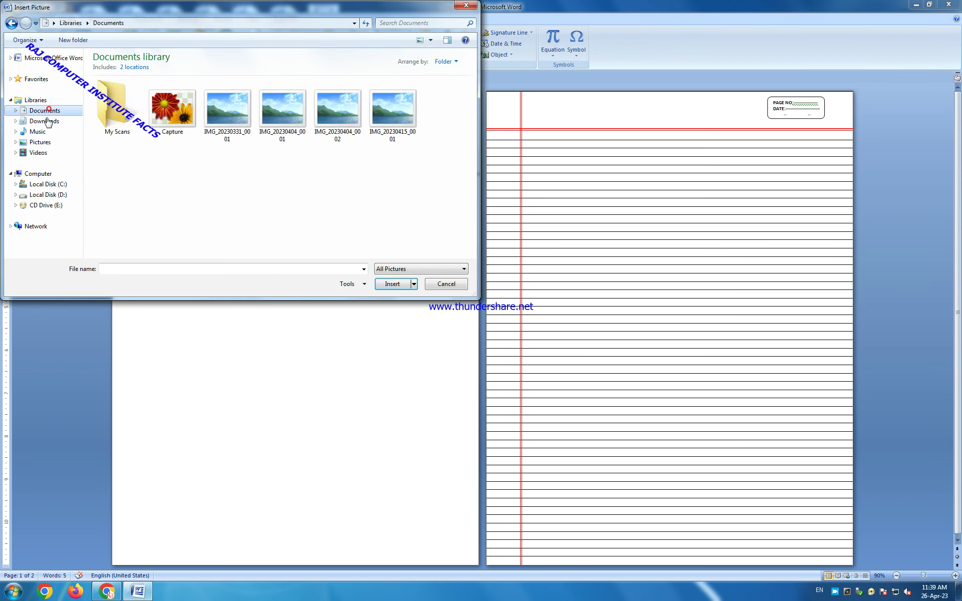
left_click(48, 143)
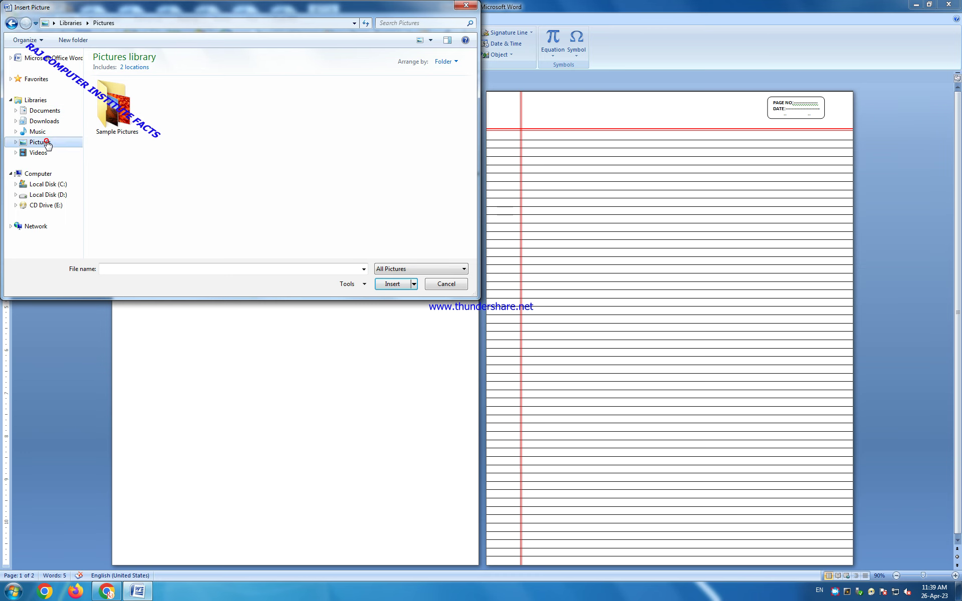
left_click(37, 205)
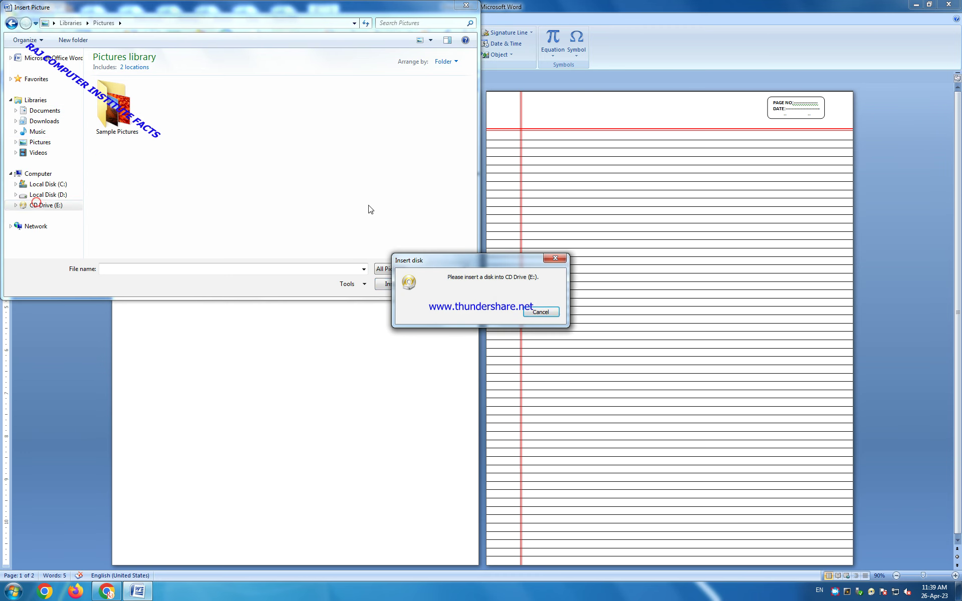
left_click(561, 259)
left_click(48, 195)
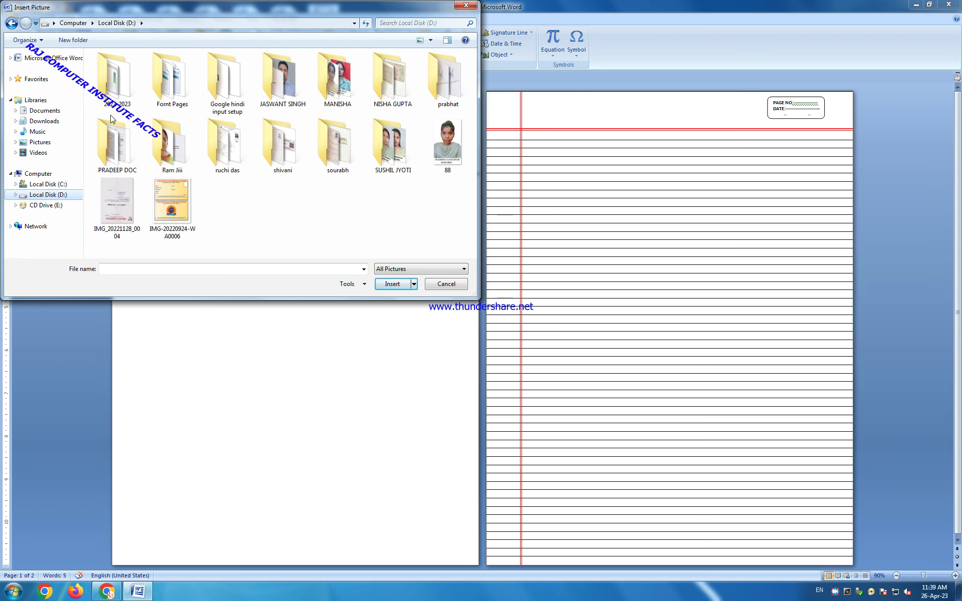
- Insert the R logo picture from the Music library
left_click(38, 153)
left_click(45, 142)
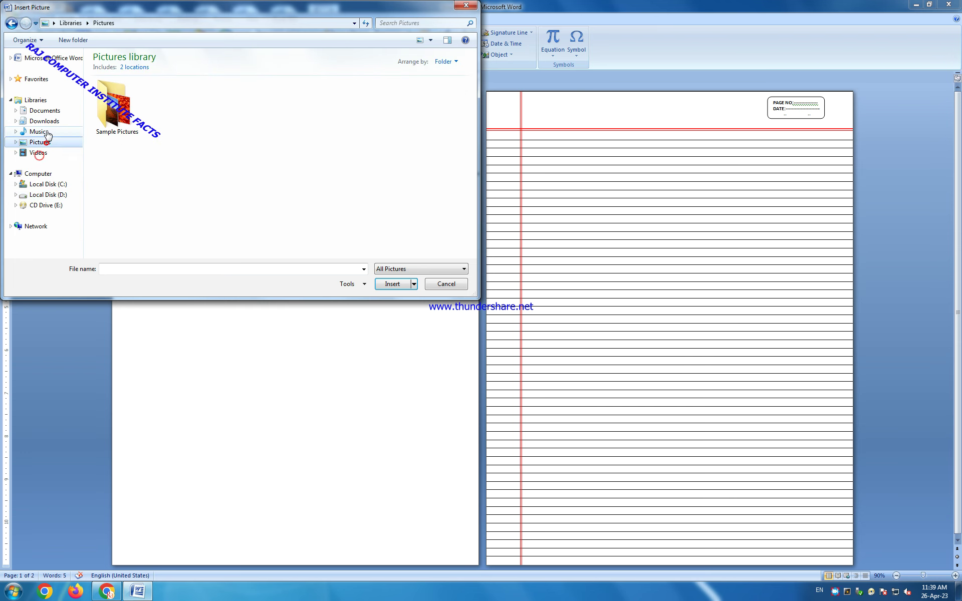
left_click(40, 132)
left_click(49, 122)
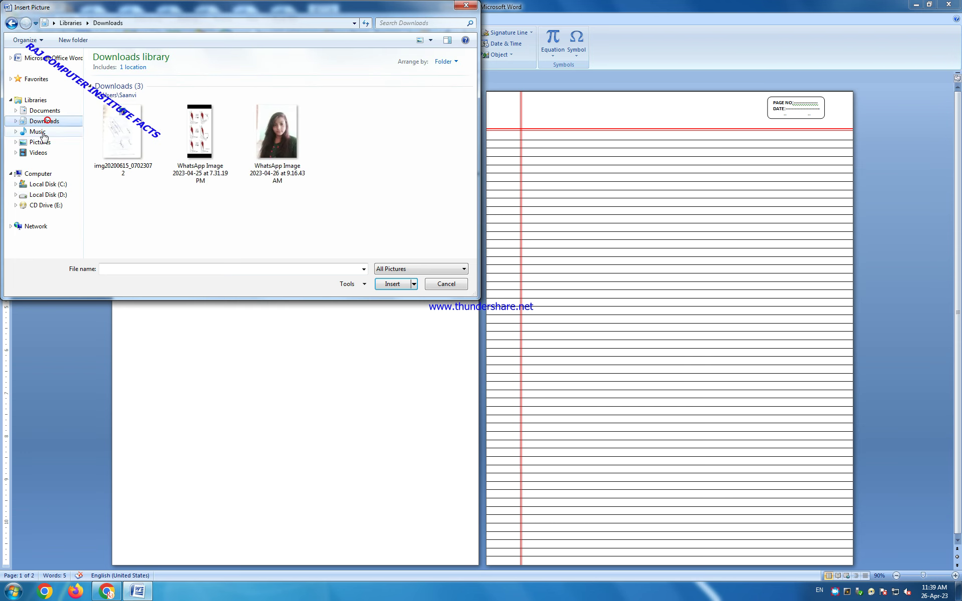
left_click(38, 132)
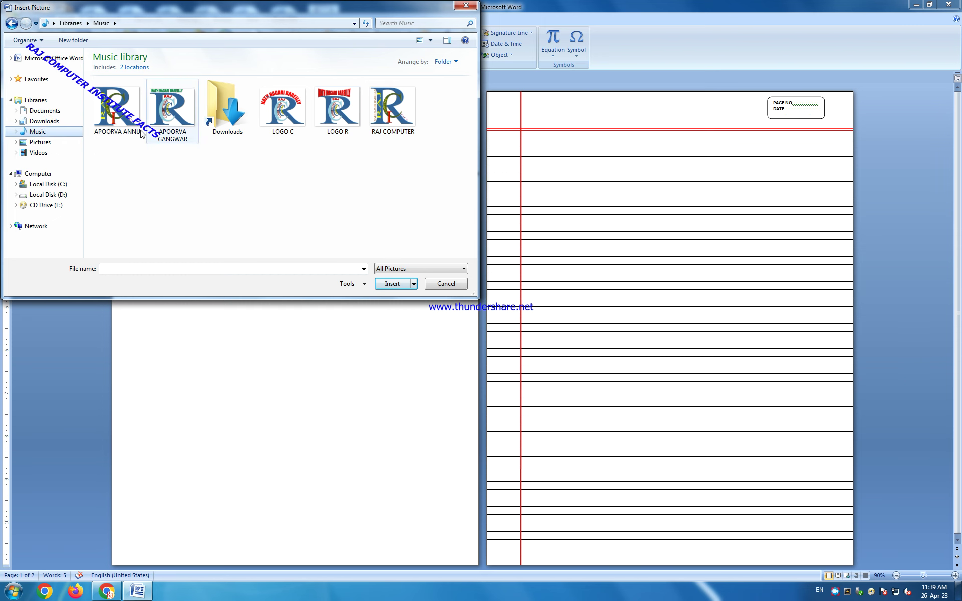
double_click(110, 118)
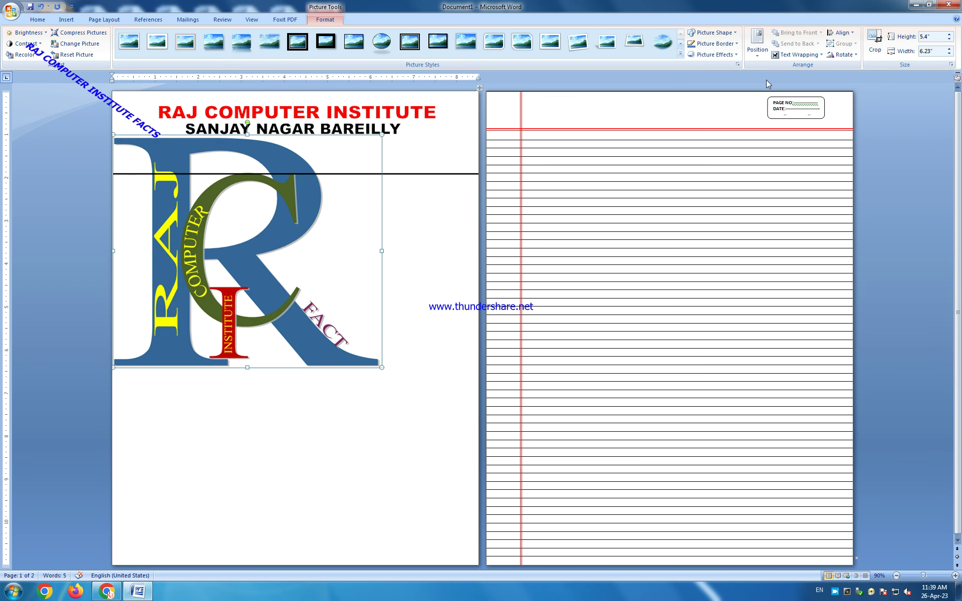
- Set tight text wrapping on the logo and shrink it to about 1.5 inches wide
left_click(784, 57)
left_click(796, 92)
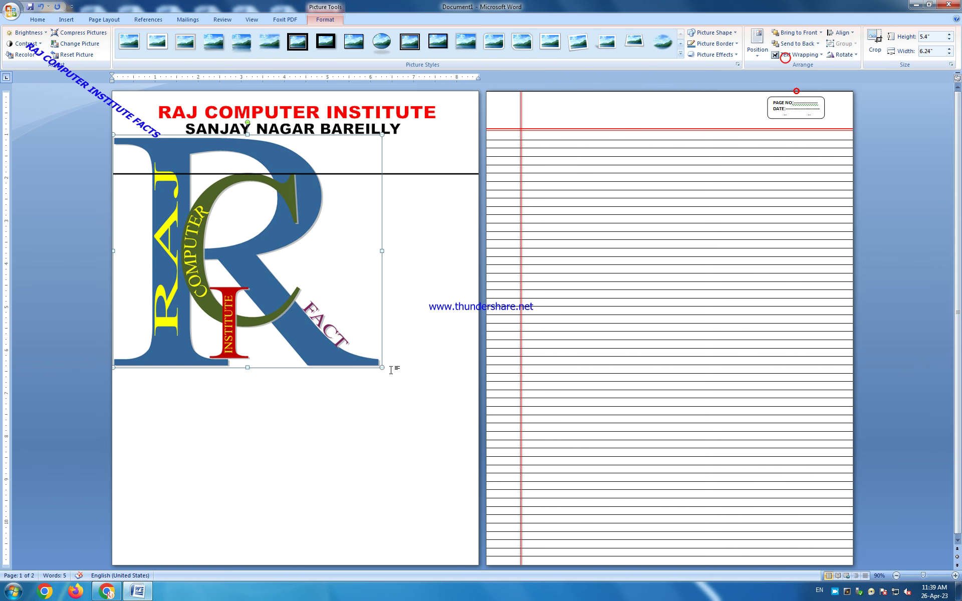
left_click_drag(381, 366, 178, 191)
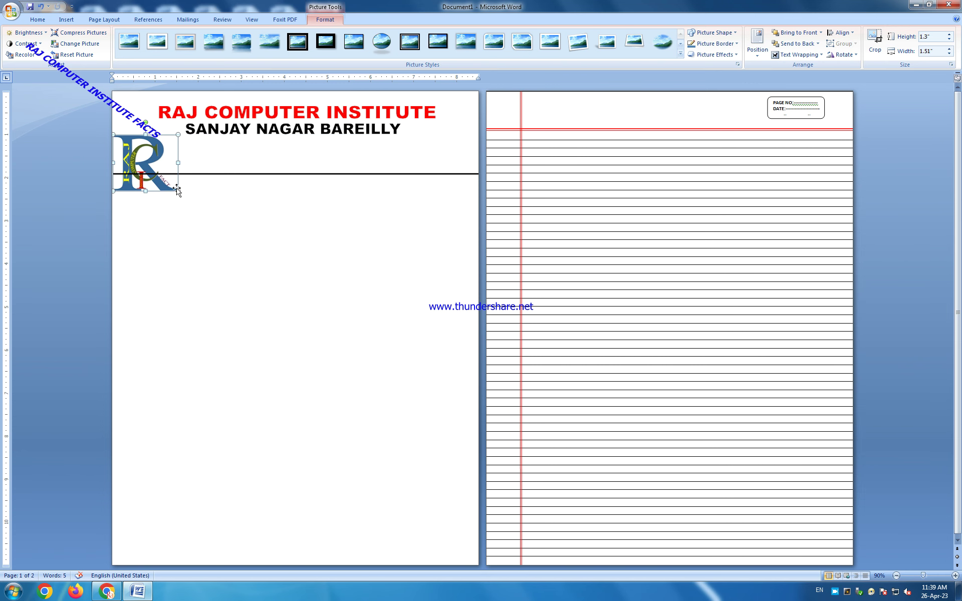
left_click(179, 195)
left_click(176, 190)
- Shrink the logo to 0.67" × 0.76" in the top-left corner beside the title
mouse_move(180, 191)
left_mouse_down()
mouse_move(158, 173)
mouse_move(139, 108)
left_mouse_up()
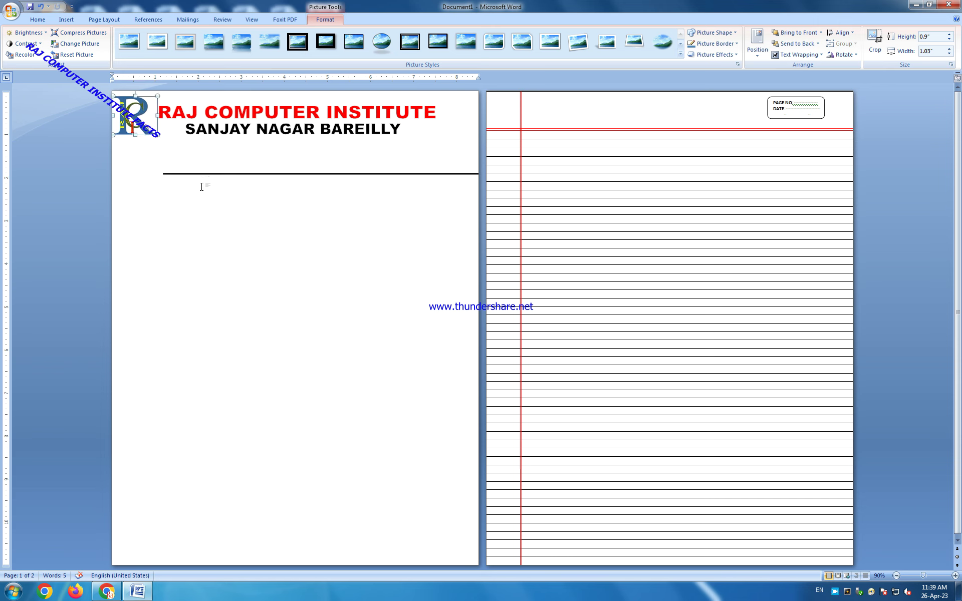
key("ctrl+z")
left_click_drag(149, 125, 147, 124)
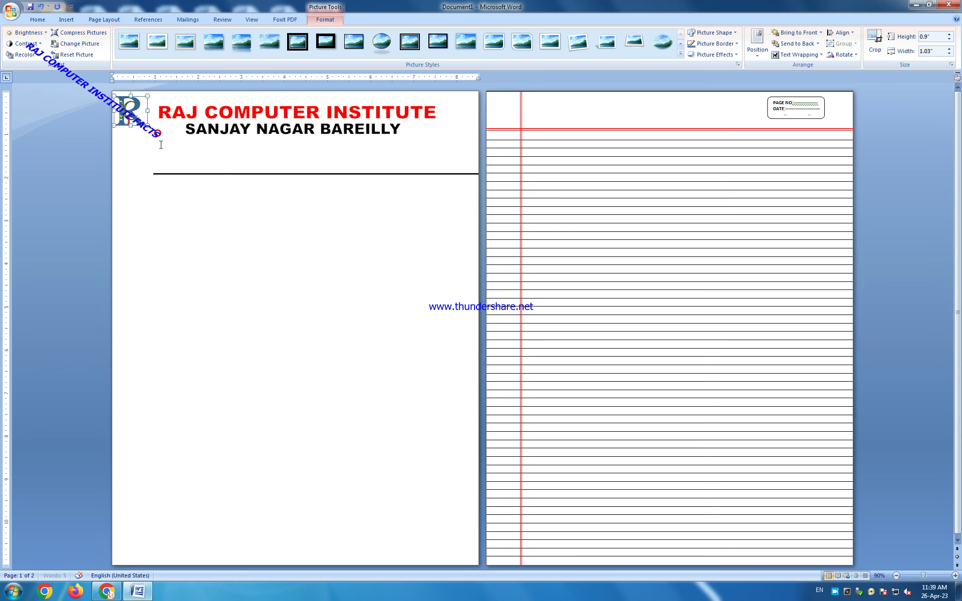
key("ctrl+z")
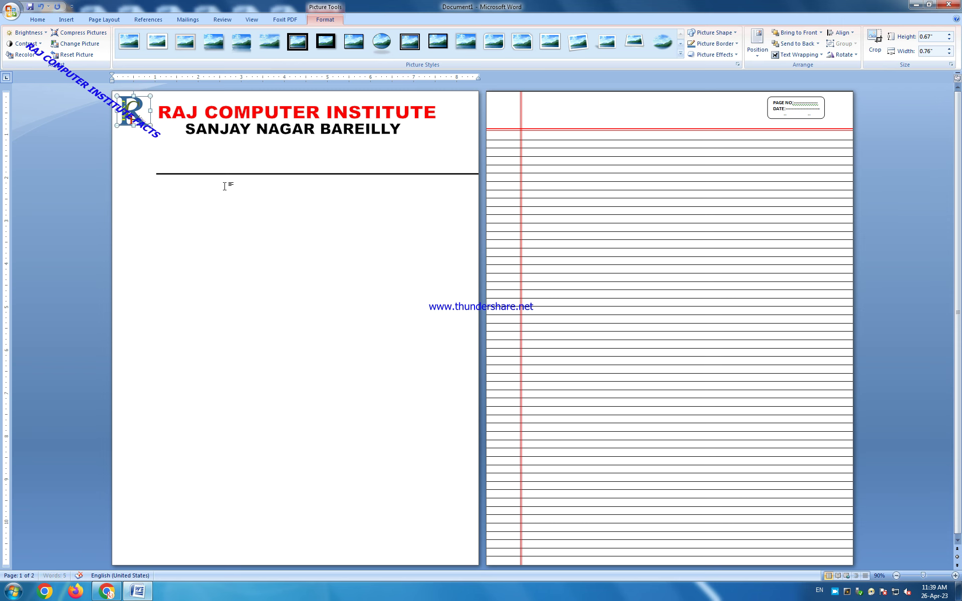
key("ctrl+z")
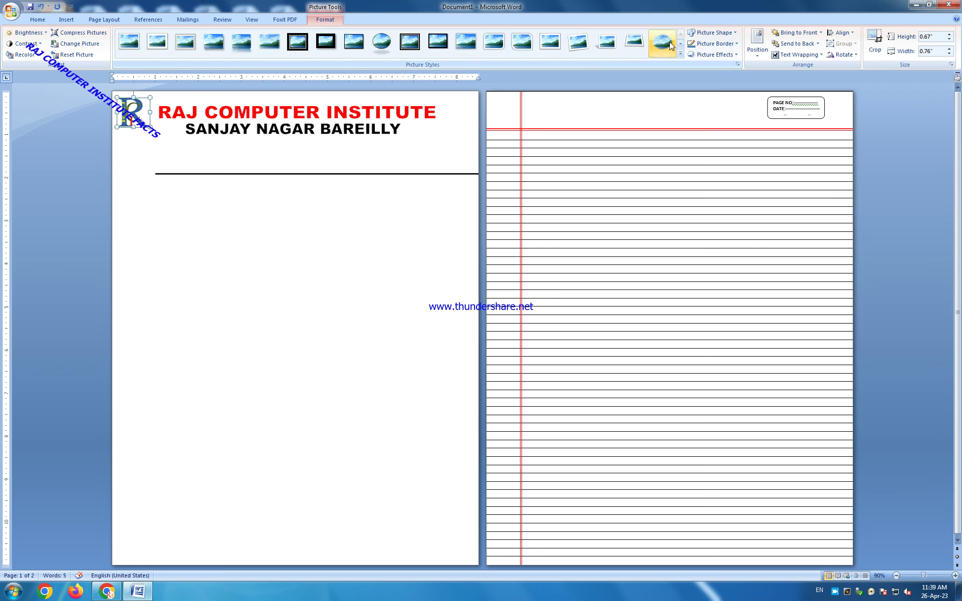
- Apply a white rounded-frame picture style to the logo and move the rule up under the address
left_click(680, 54)
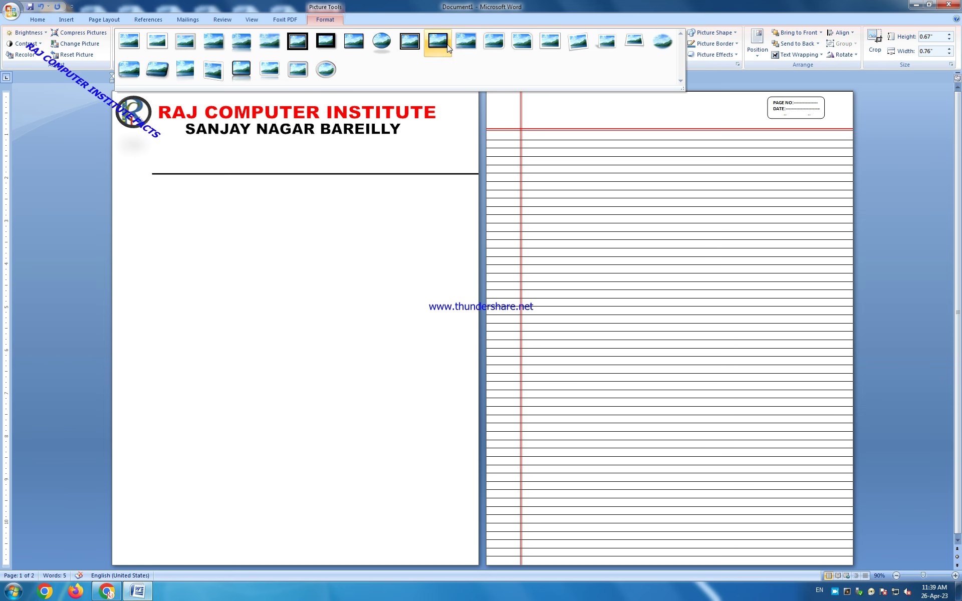
left_click(491, 48)
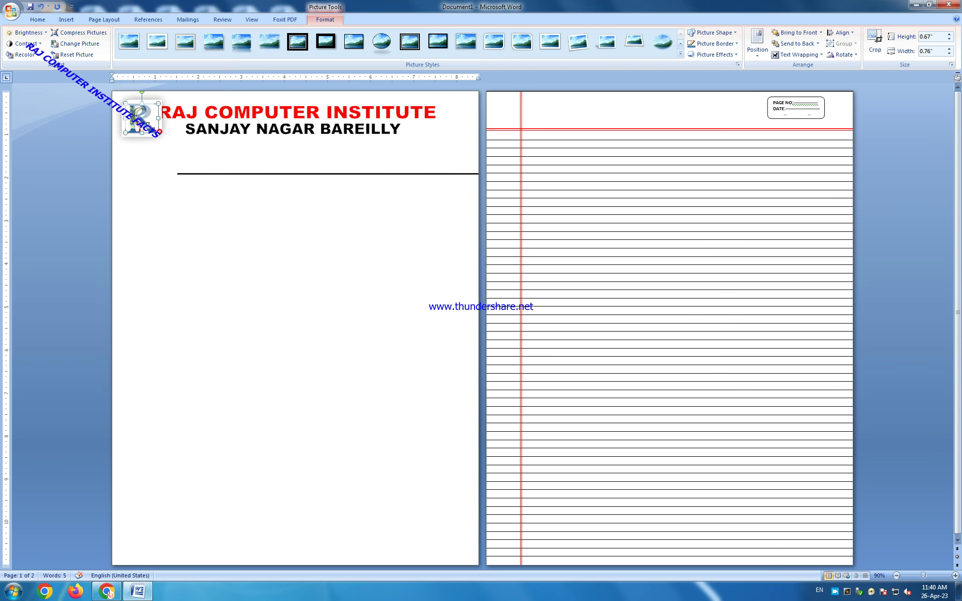
left_click(178, 146)
left_click_drag(270, 172, 208, 145)
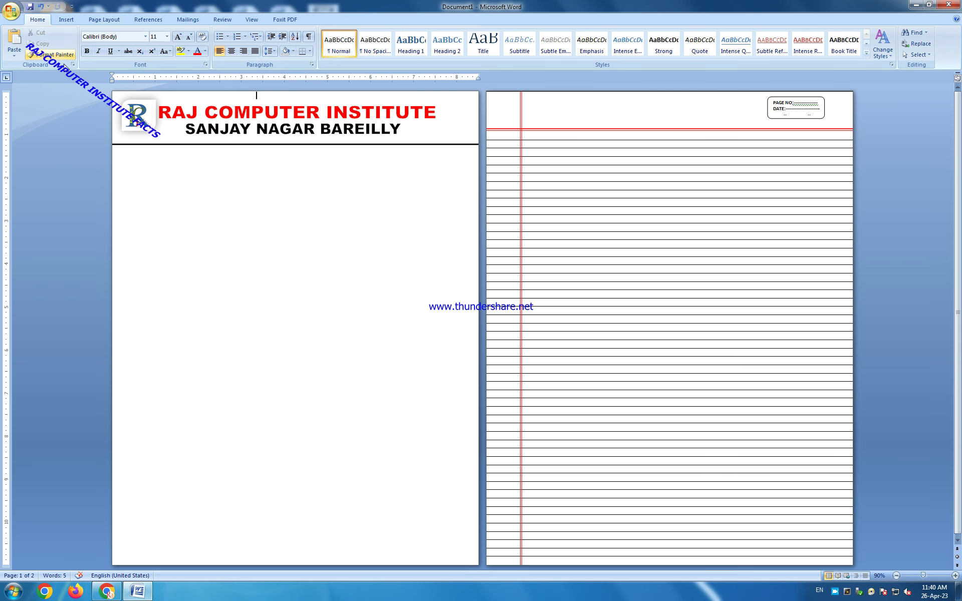
- Add RAJ COMPUTER.PNG from the Music library as a washed-out picture watermark, then preview the page
left_click(105, 20)
left_click(240, 43)
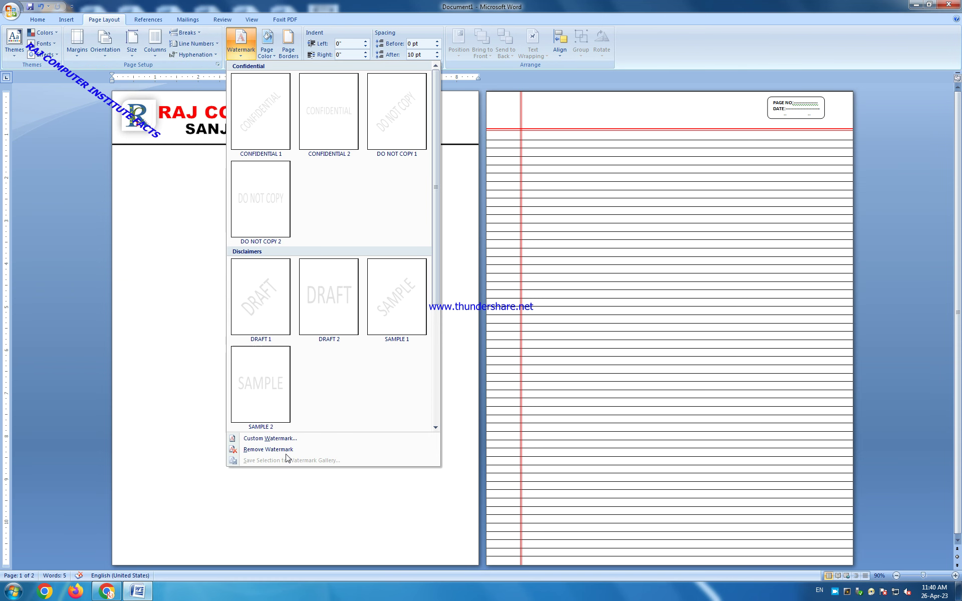
left_click(286, 439)
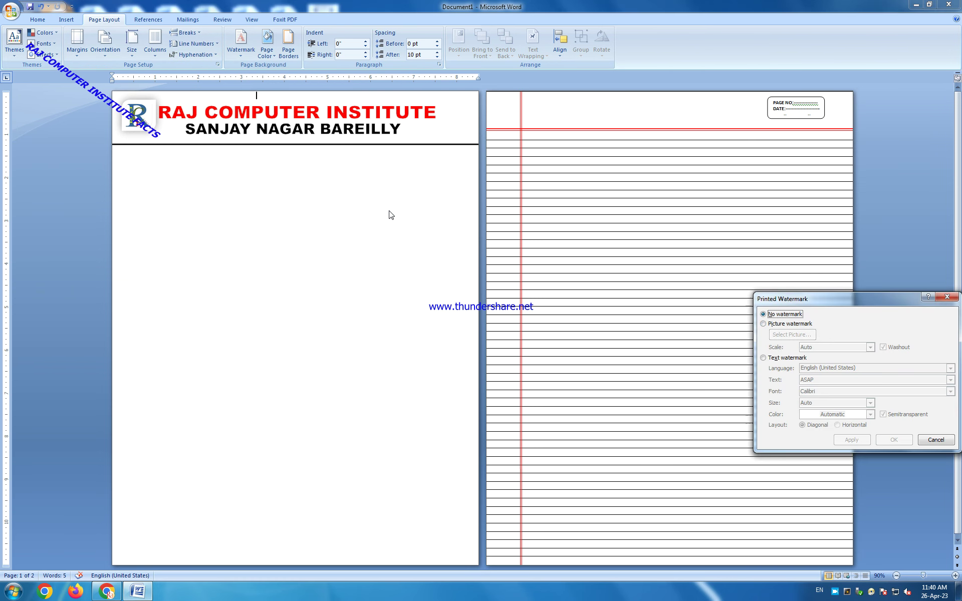
left_click(801, 325)
left_click(792, 335)
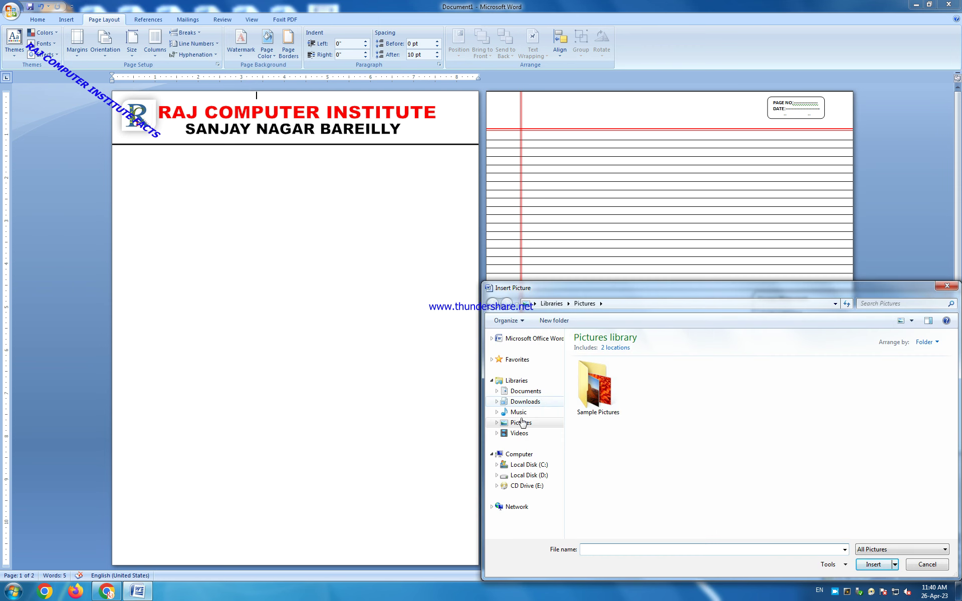
left_click(519, 411)
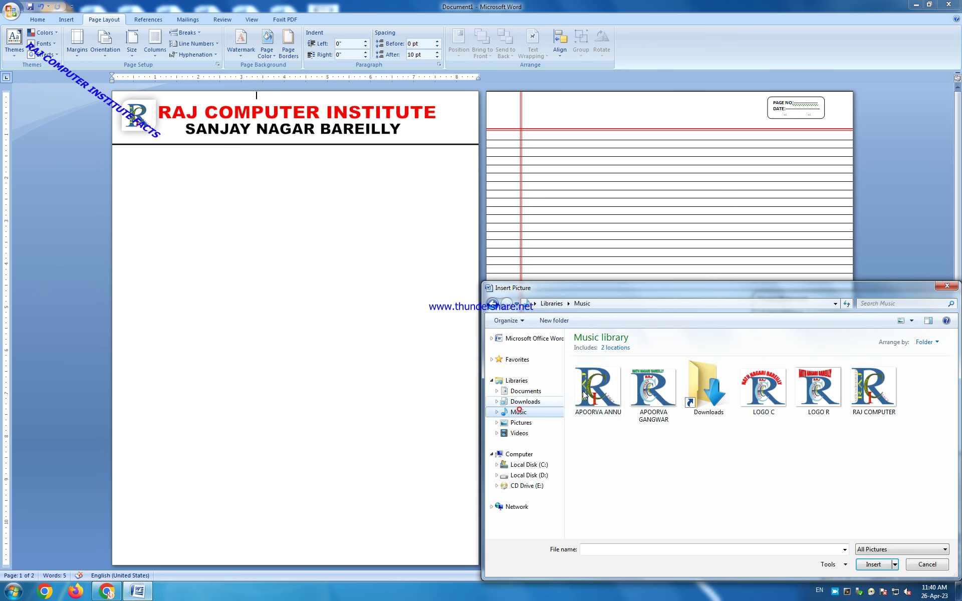
double_click(873, 388)
left_click(847, 438)
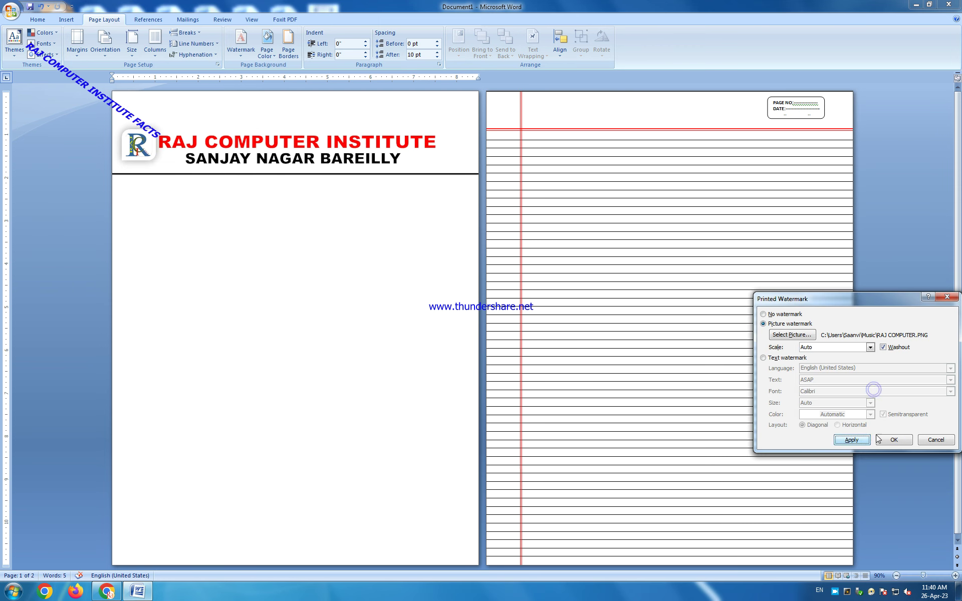
left_click(935, 438)
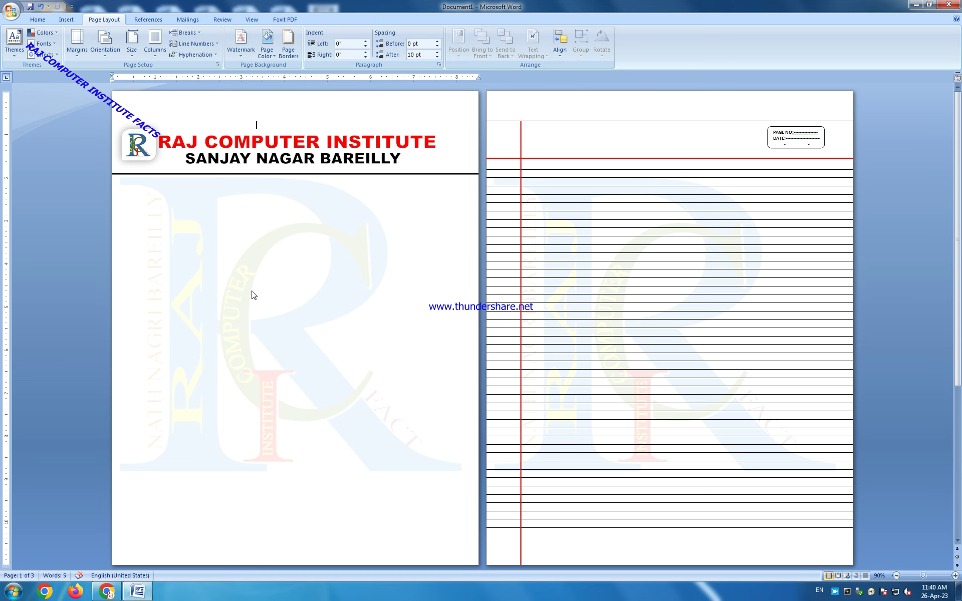
key("ctrl+F2")
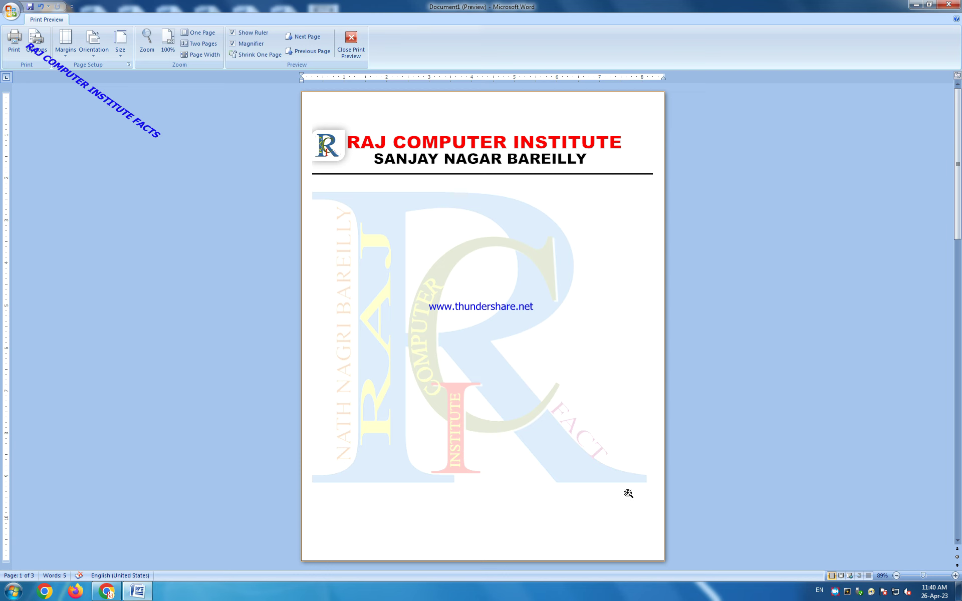
- Show the letterhead page with logo, rule and faded R watermark in Print Preview
right_click(844, 594)
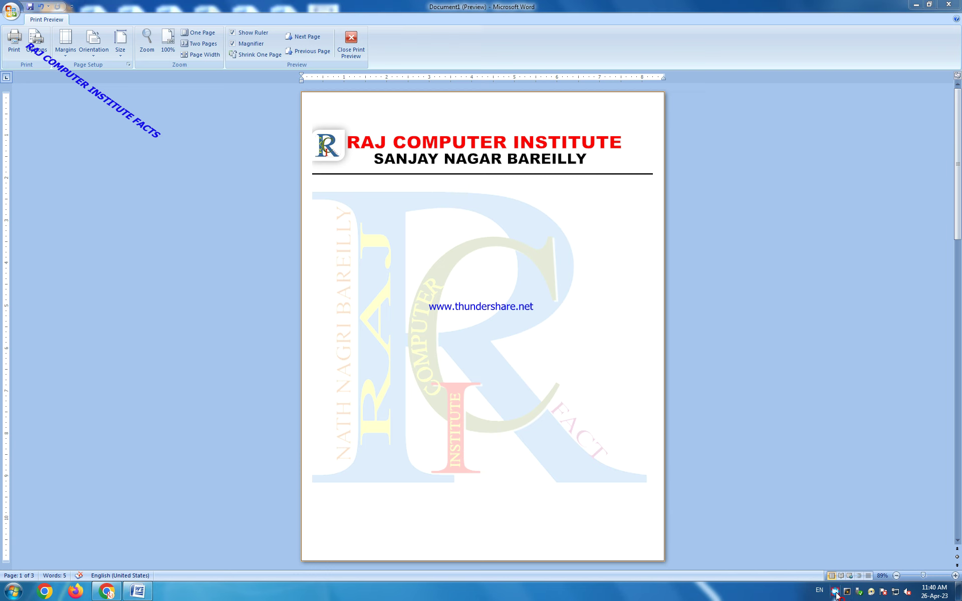